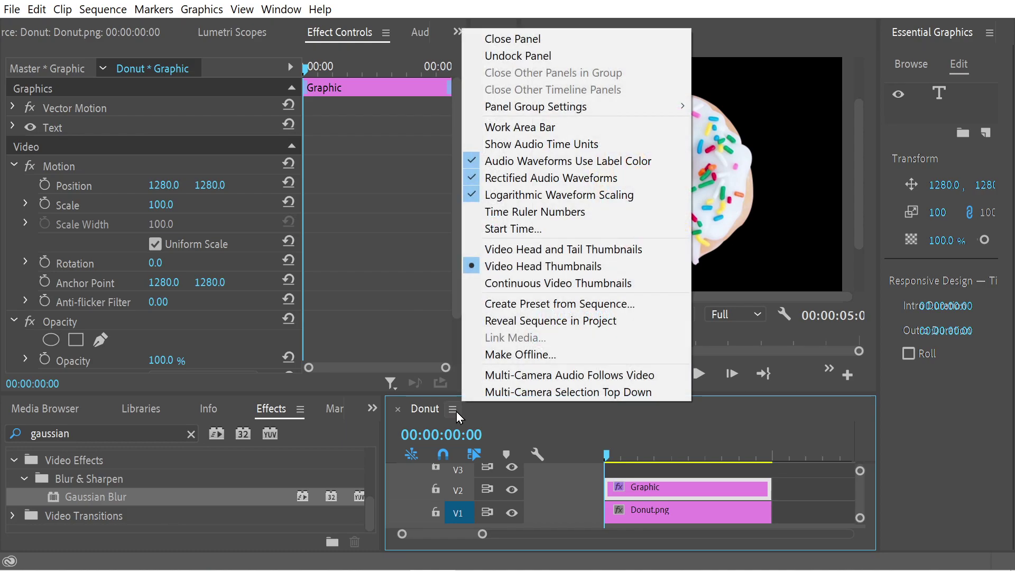
left_click(671, 509)
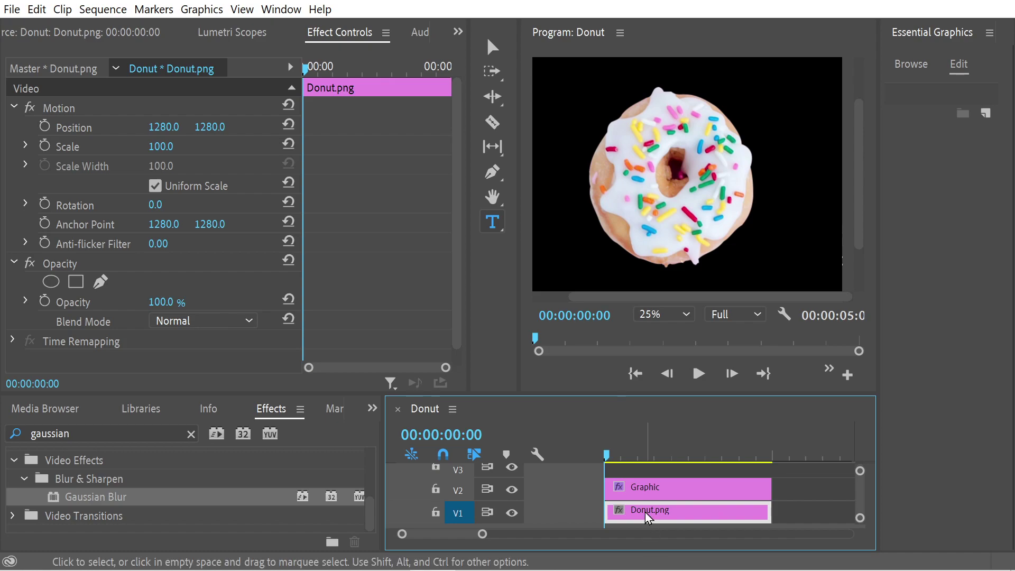
left_click(562, 104)
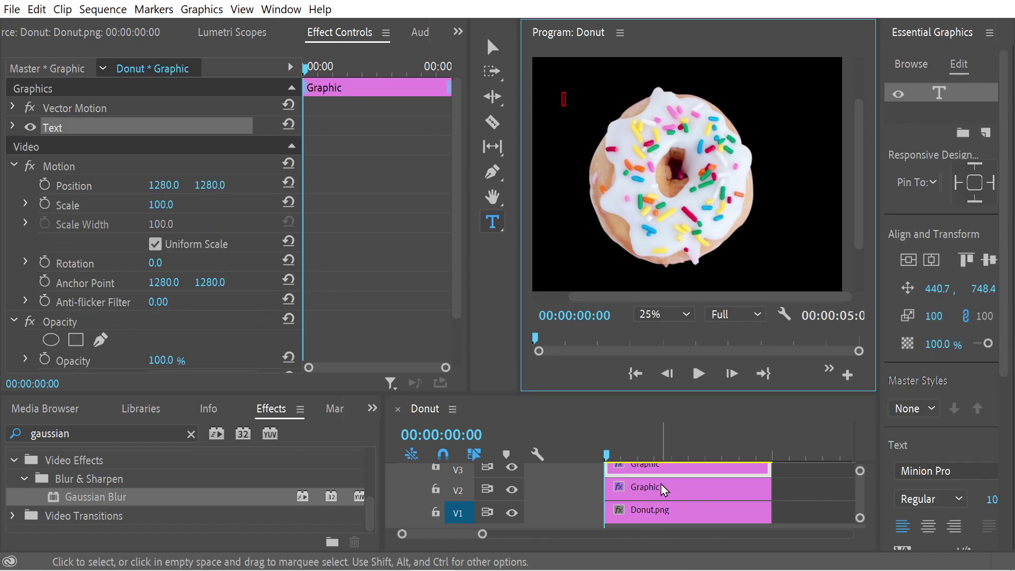
key("Escape")
left_click(633, 490)
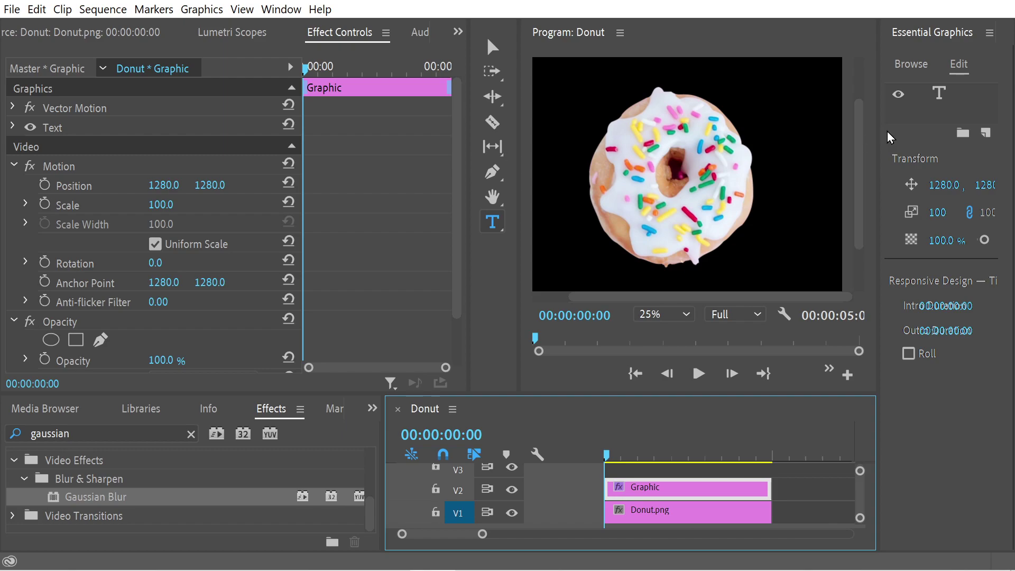
Remove the empty text layer from the Graphic clip and draw a wide text box across the upper part of the donut.
left_click(940, 94)
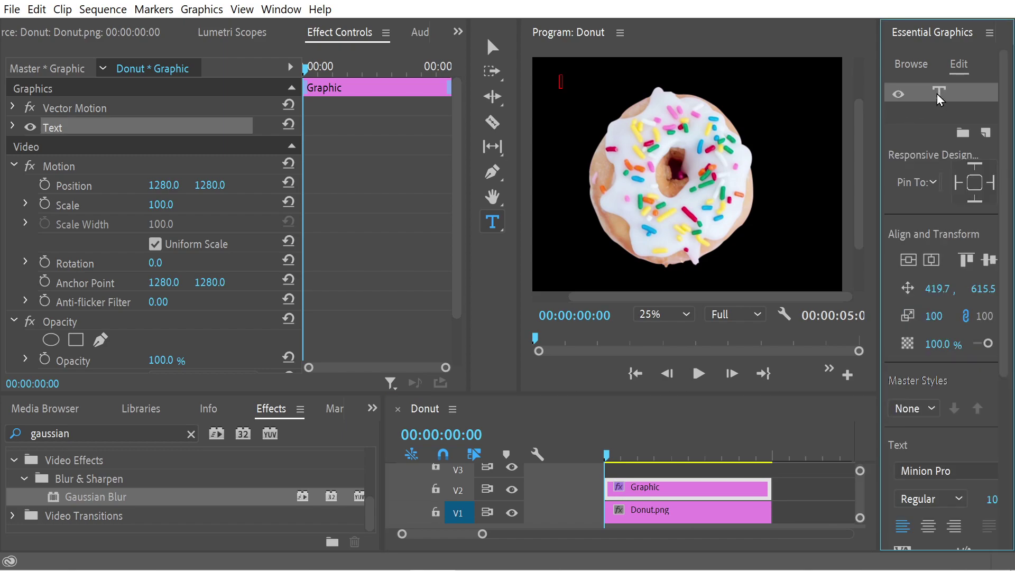
key("Escape")
left_click(678, 490)
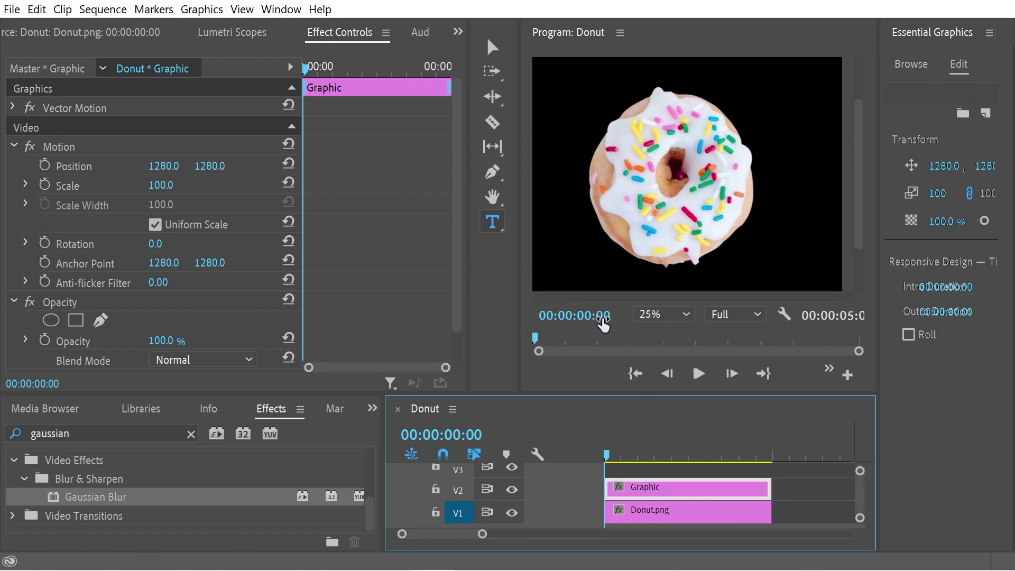
left_click(492, 222)
left_click_drag(562, 86, 820, 149)
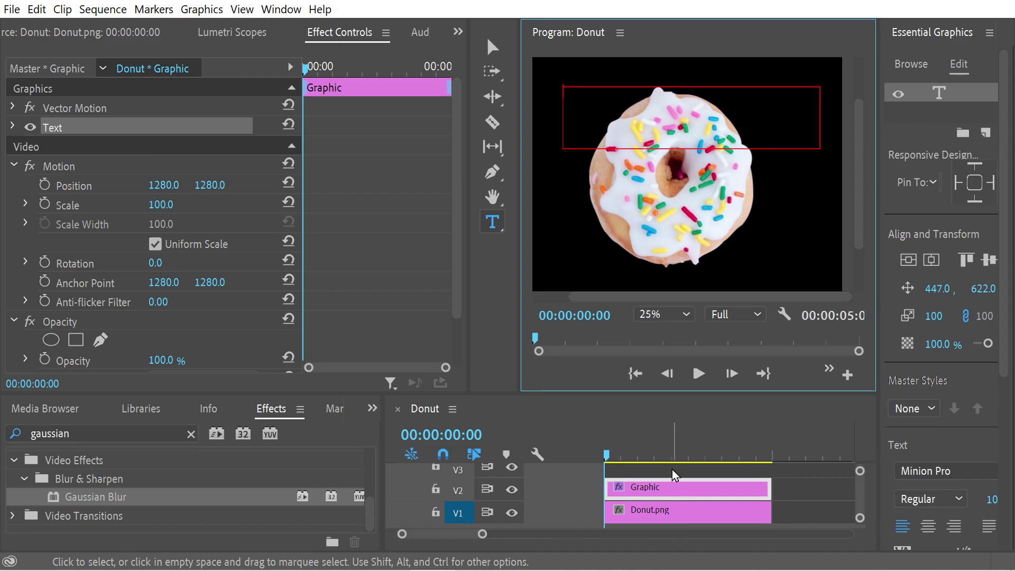
Apply the Gaussian Blur effect to the Donut.png clip and bring its settings into view.
left_click(650, 512)
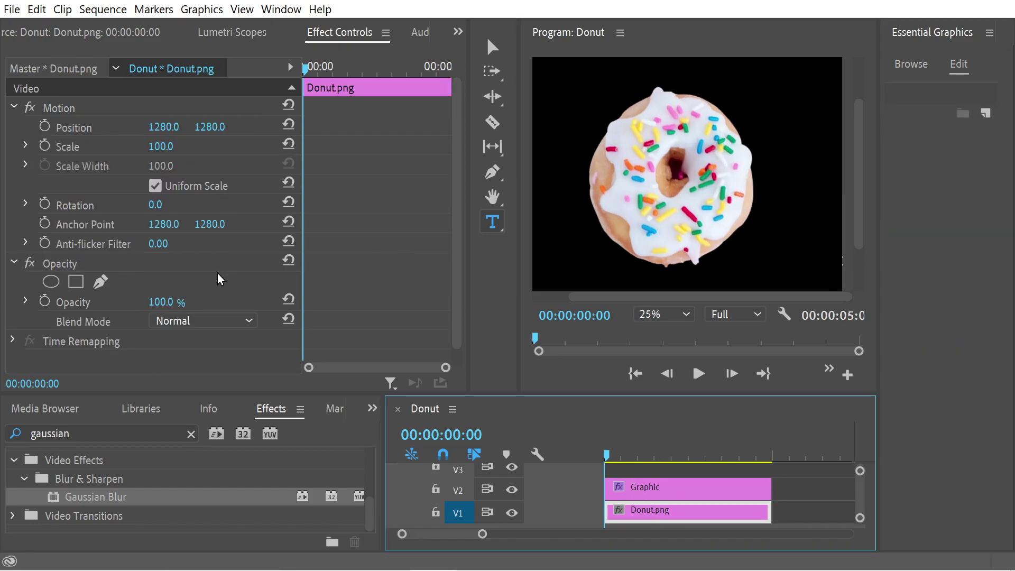
left_click_drag(461, 244, 455, 275)
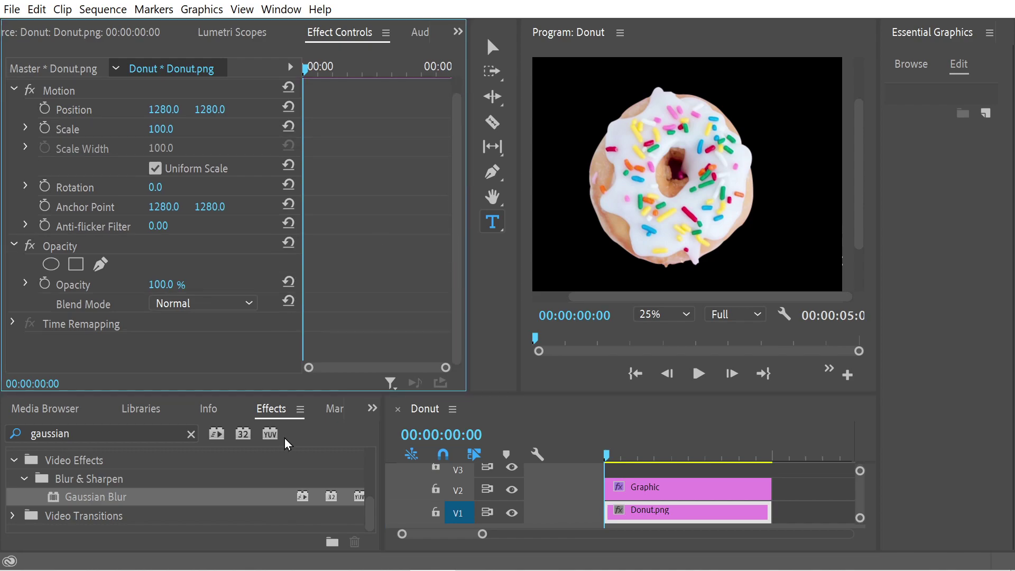
left_click(96, 501)
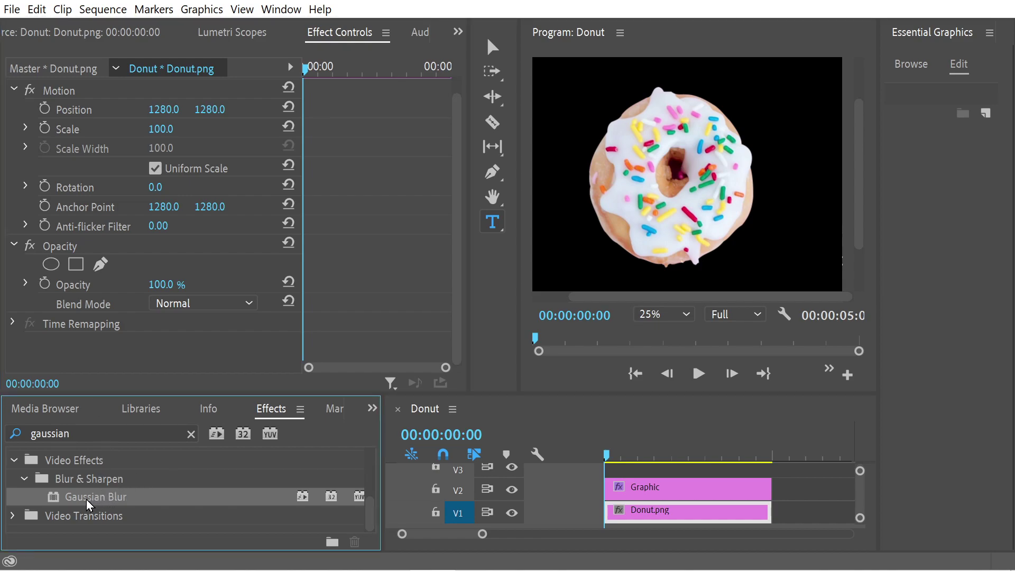
double_click(100, 498)
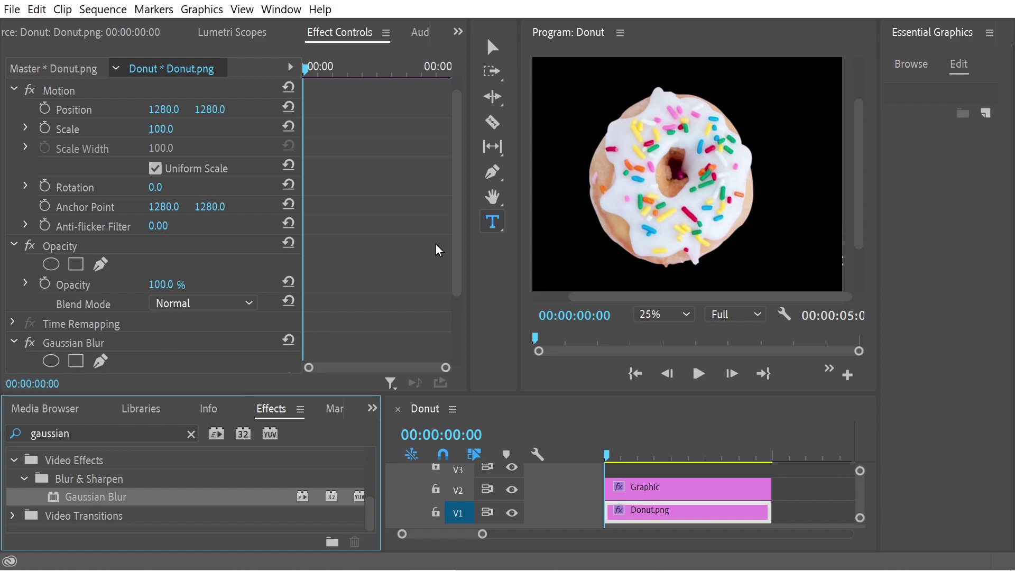
scroll(463, 234, "down", 3)
mouse_move(457, 233)
left_mouse_down()
mouse_move(457, 195)
mouse_move(450, 248)
left_mouse_up()
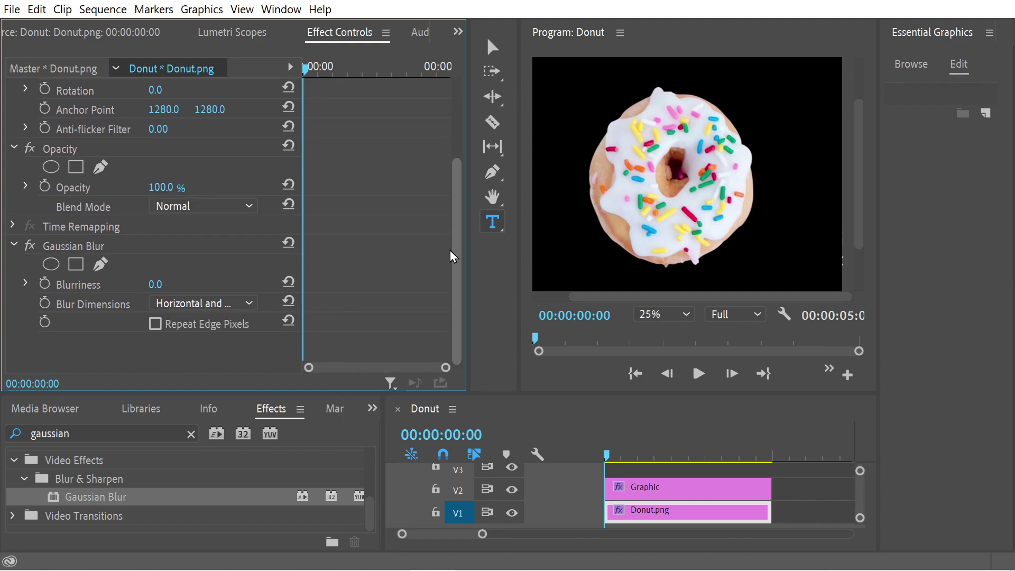
Animate Gaussian Blur's Blurriness with a keyframe at 00:00:00:00 and a value of 200 at 00:00:03:17.
left_click(38, 288)
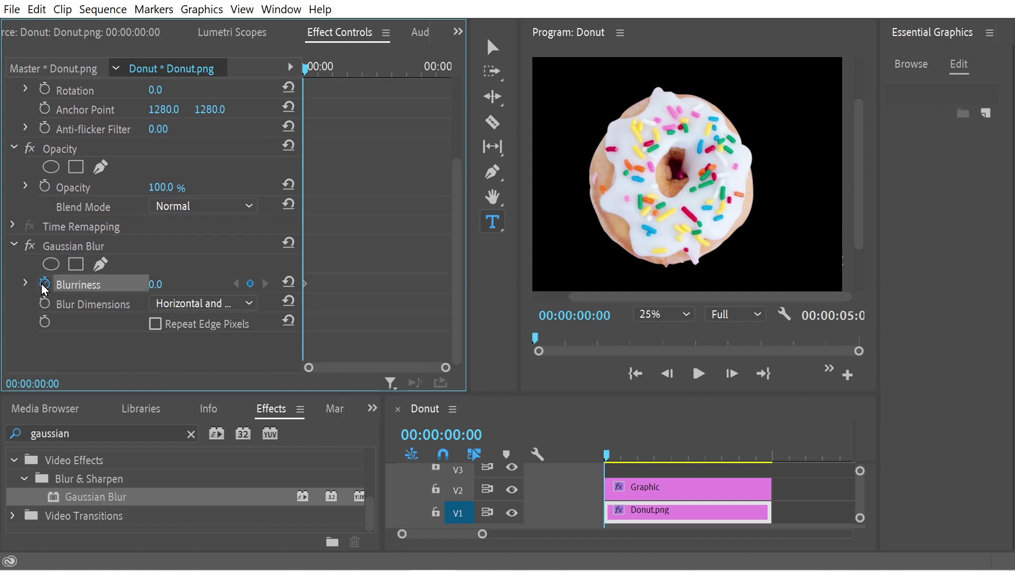
left_click_drag(349, 74, 414, 77)
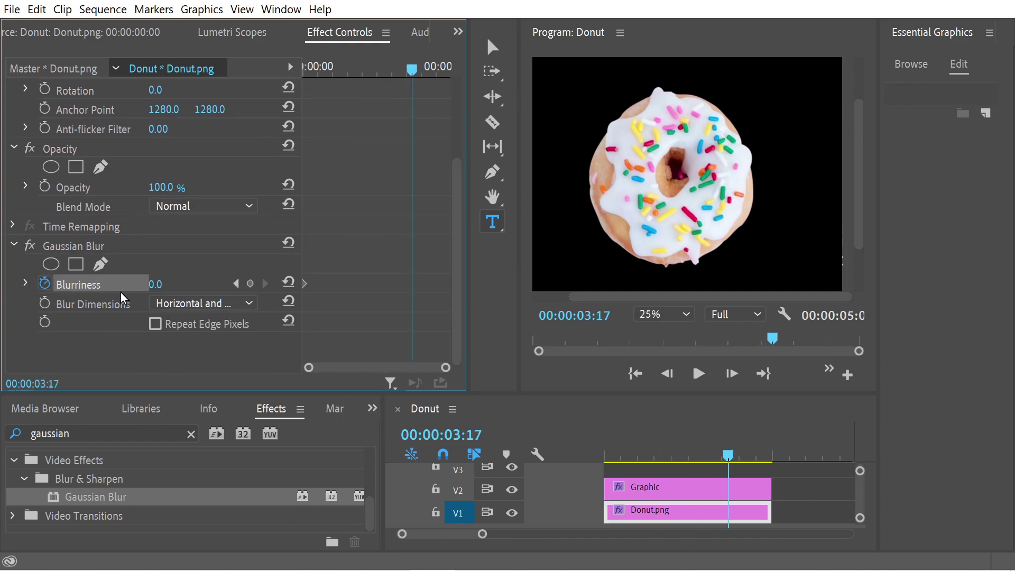
left_click(154, 286)
type("200")
key("Return")
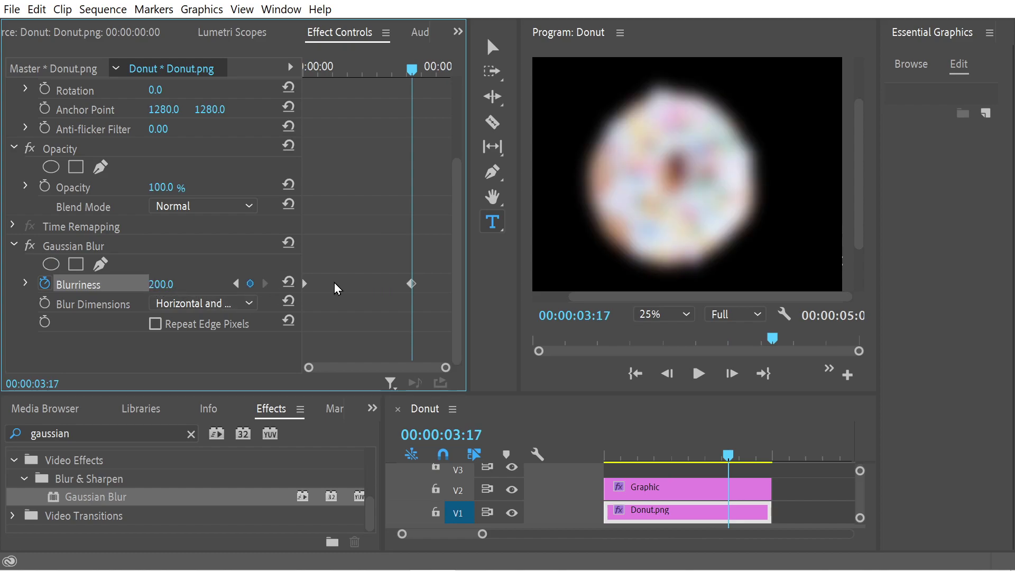
Scrub back to the start of the Donut.png clip and look over the Gaussian Blur's Blur Dimensions options.
left_click_drag(393, 64, 296, 95)
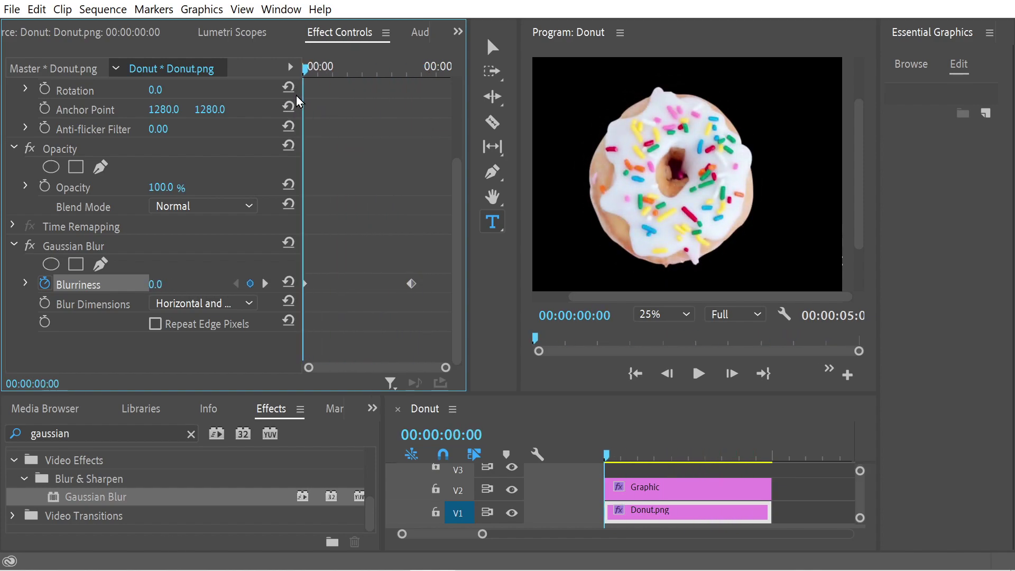
left_click(199, 306)
left_click(199, 306)
left_click_drag(457, 276, 453, 333)
Search the effects for "blur & sha" and apply Compound Blur to the Donut.png clip.
left_click(56, 481)
left_click(75, 434)
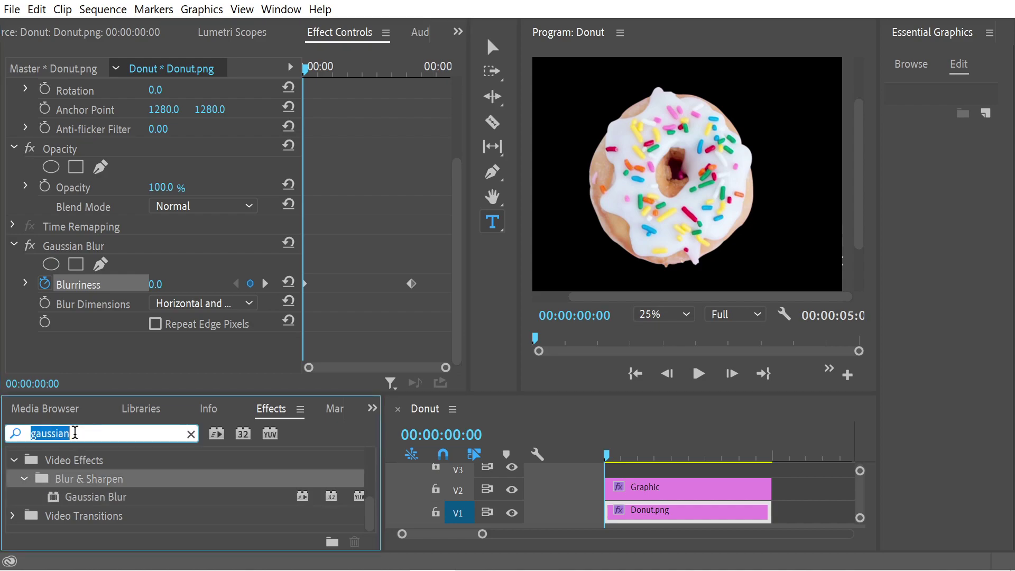
key("BackSpace")
type("blu")
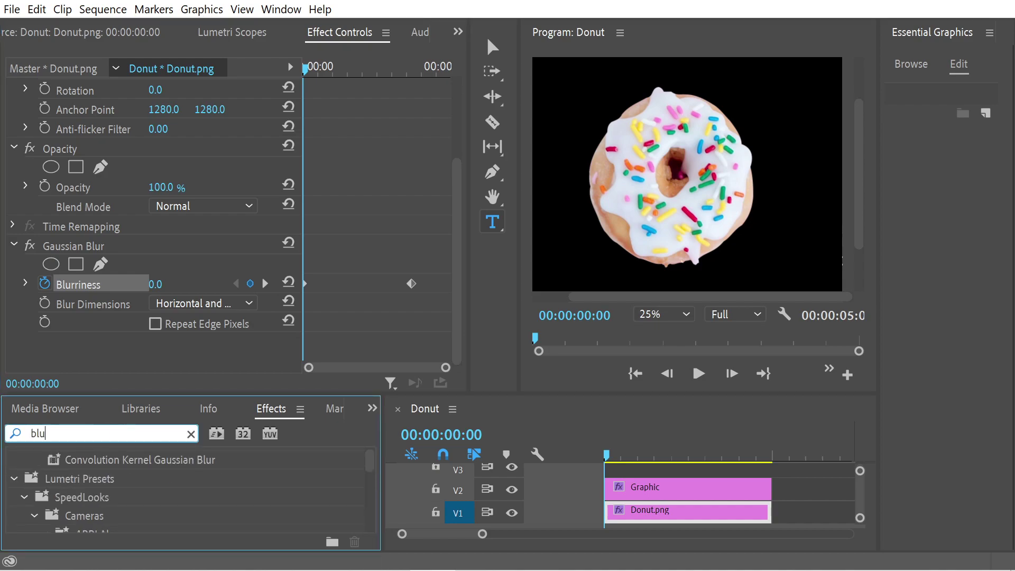
type("r & sha")
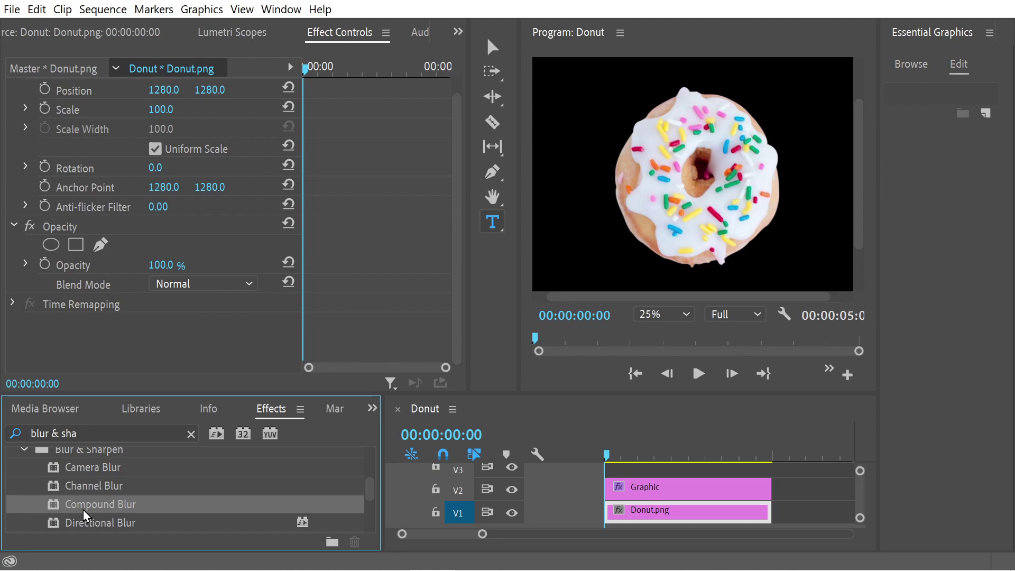
double_click(83, 508)
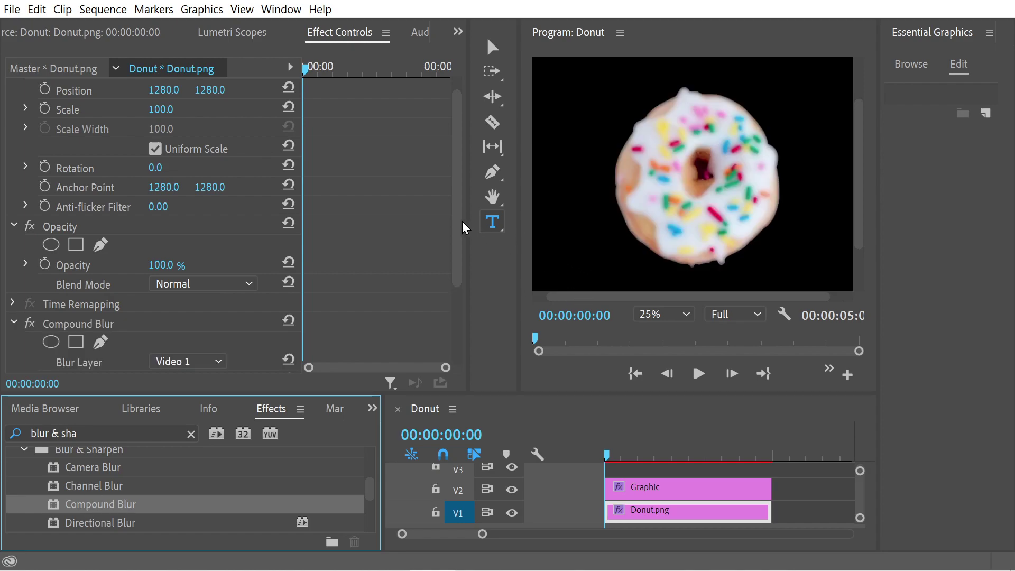
Set Compound Blur's Maximum Blur to 0 at the start of the clip and turn on keyframing for it.
left_click_drag(459, 223, 458, 312)
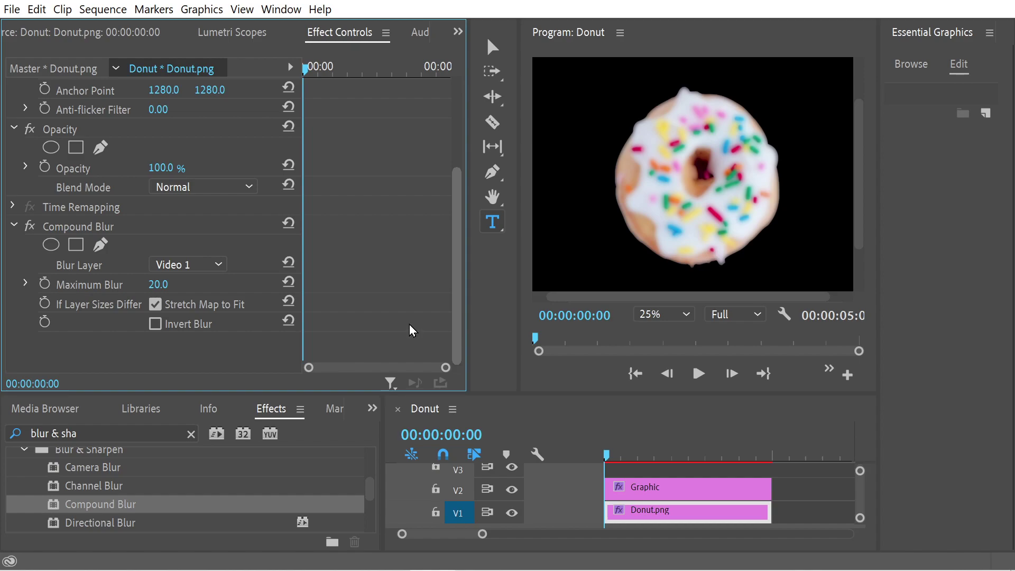
left_click(191, 265)
left_click(193, 268)
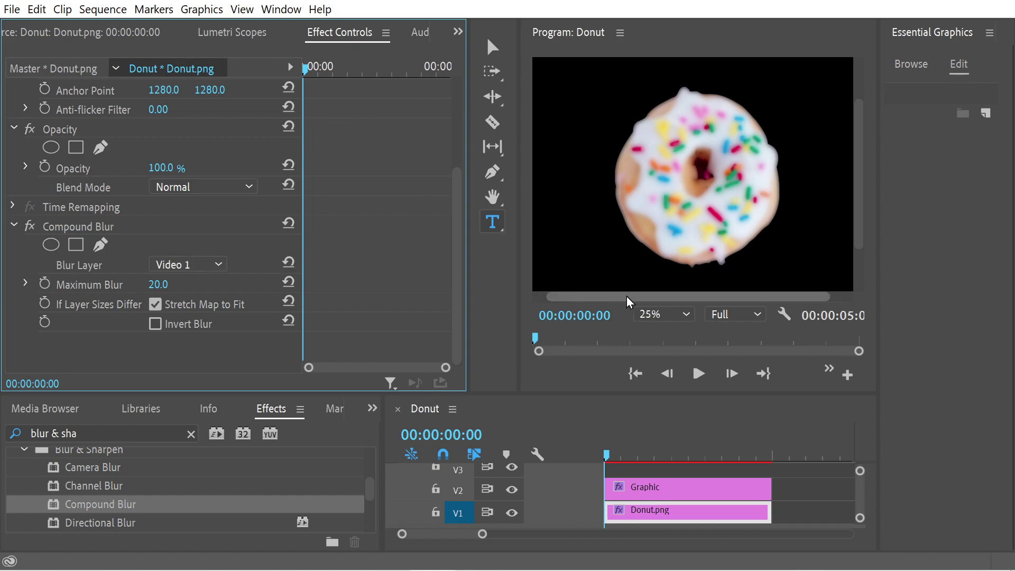
left_click_drag(334, 74, 301, 67)
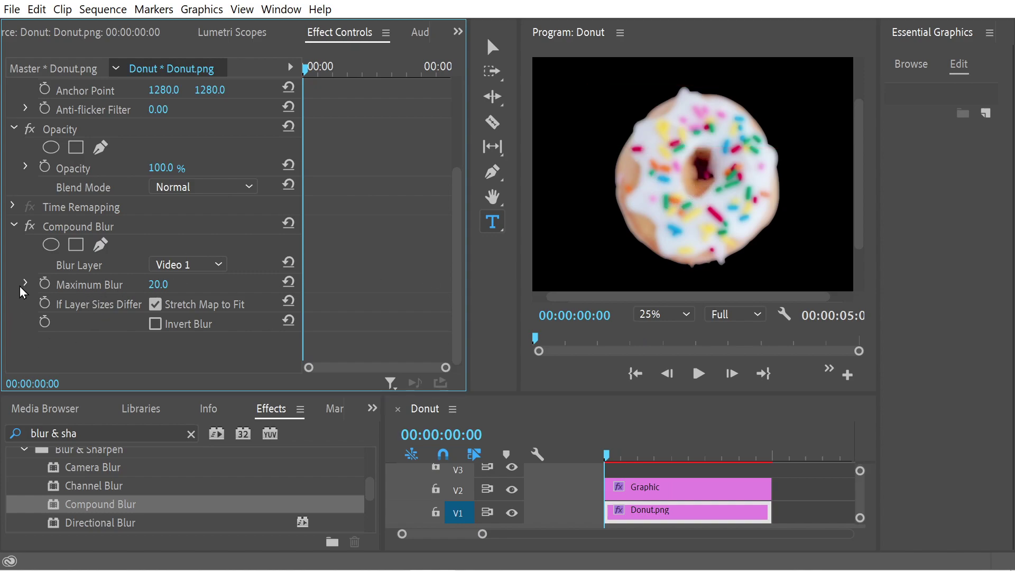
left_click(158, 285)
type("0")
key("Return")
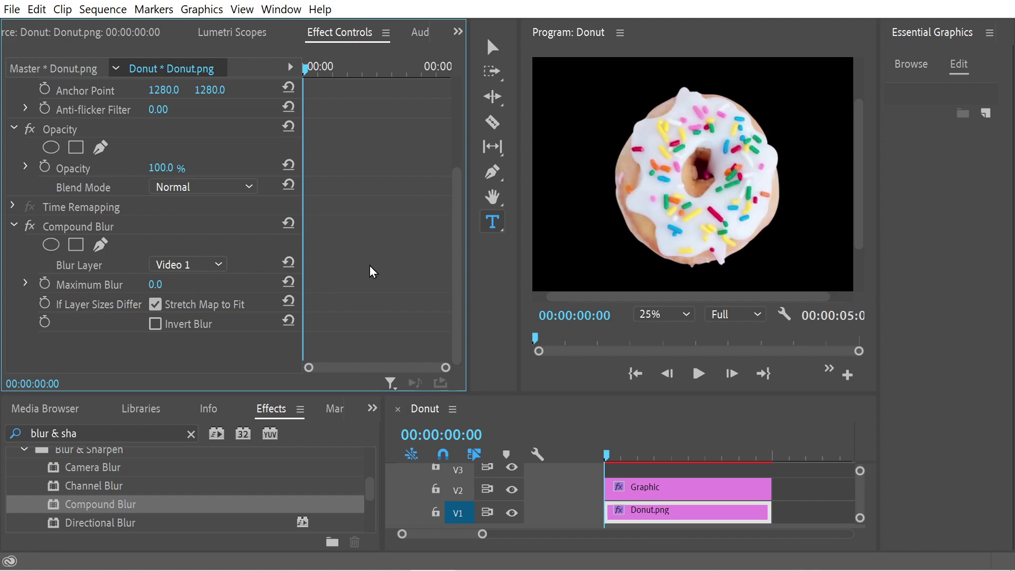
left_click(45, 284)
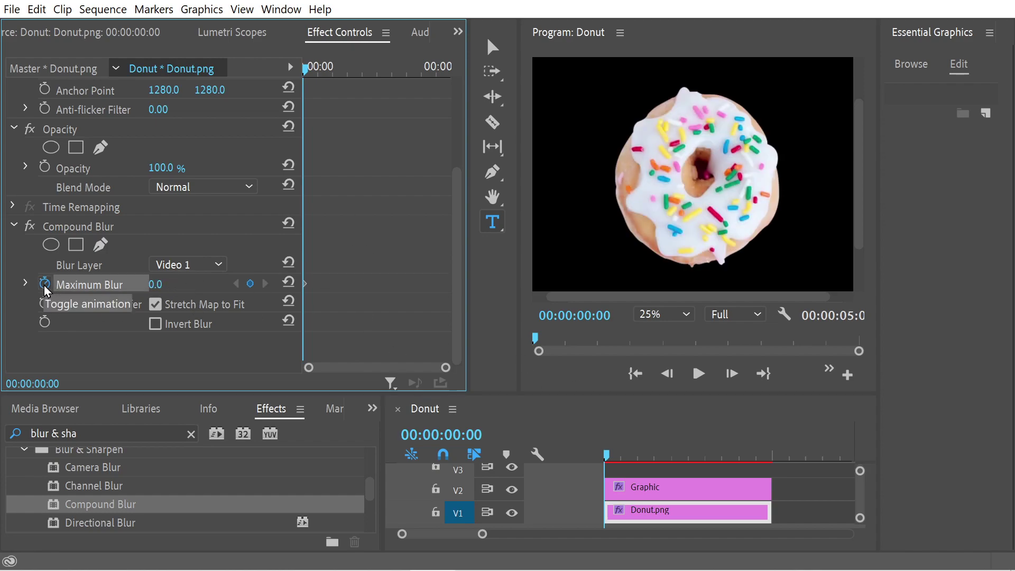
Add a Maximum Blur keyframe of 100 at 00:00:03:12.
left_click_drag(357, 69, 409, 74)
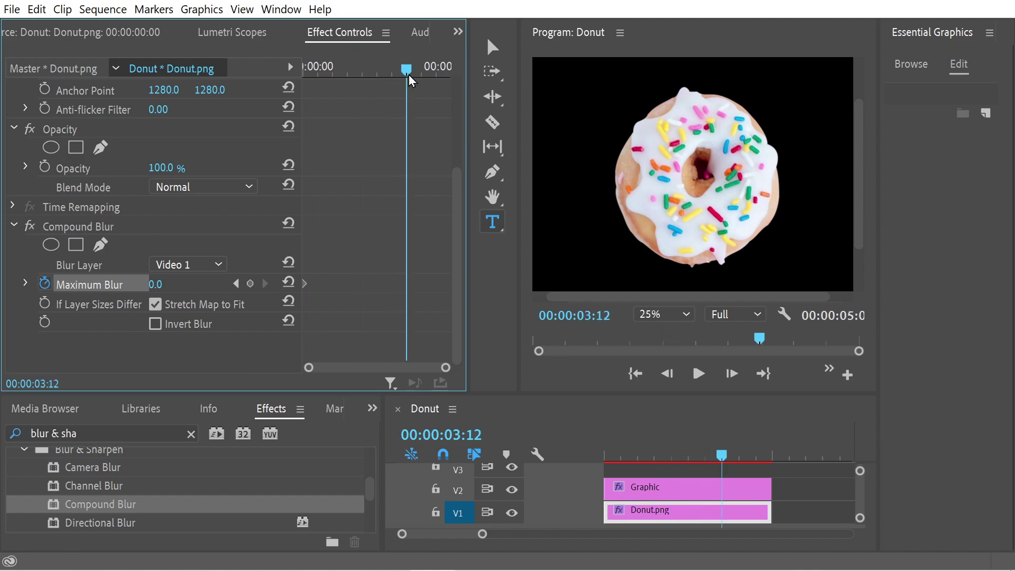
left_click(155, 285)
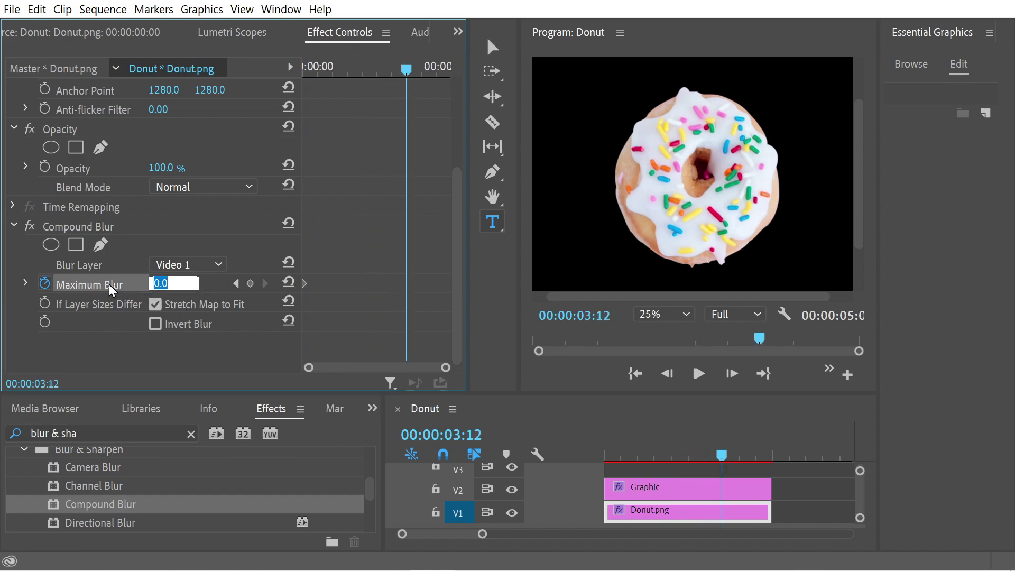
left_click(19, 280)
left_click(26, 284)
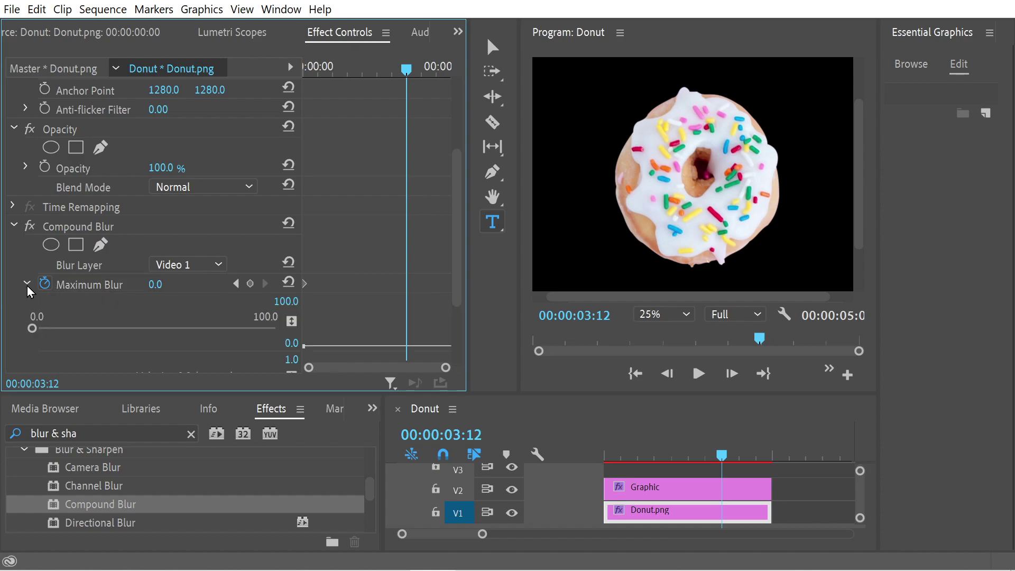
left_click_drag(228, 328, 300, 322)
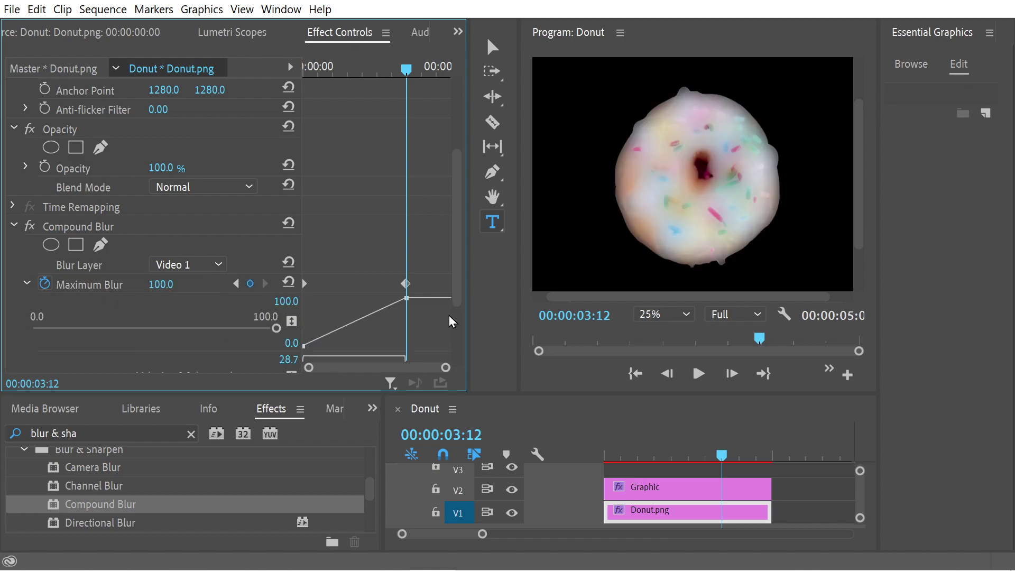
Play the sequence from the beginning and scrub back through it to review the Compound Blur animation.
left_click_drag(754, 344, 534, 339)
left_click(698, 373)
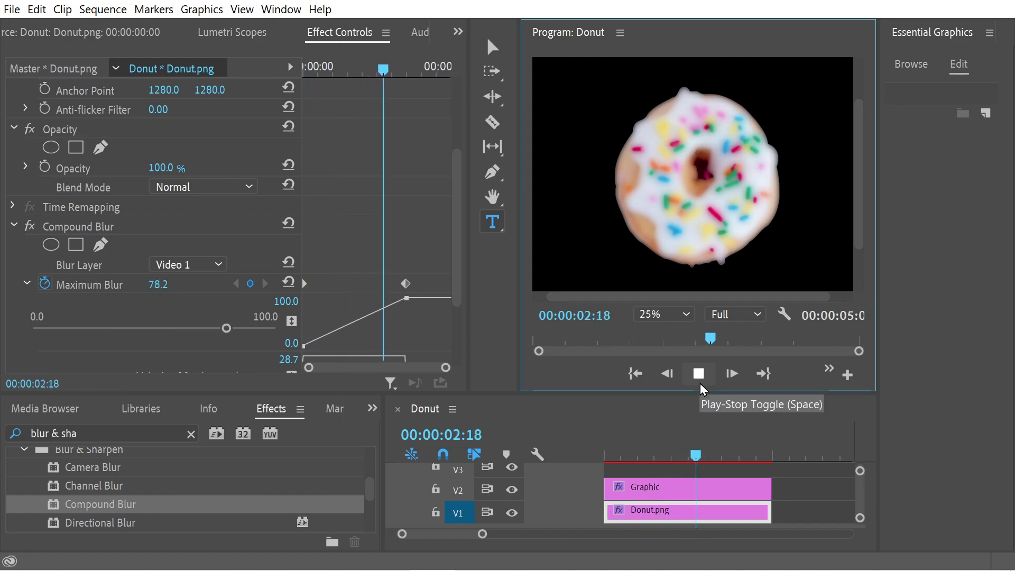
left_click_drag(706, 345, 654, 343)
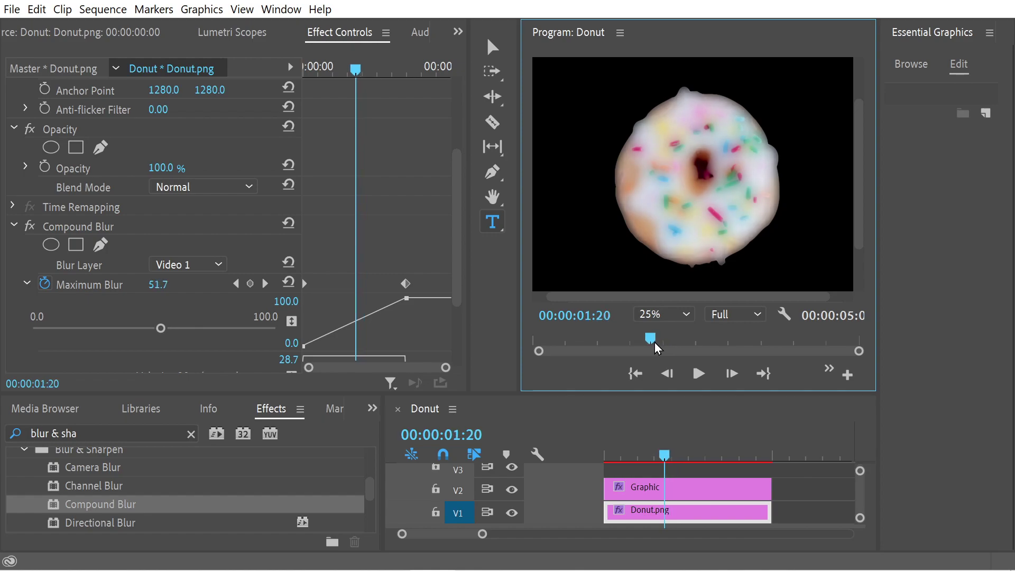
left_click_drag(655, 346, 515, 324)
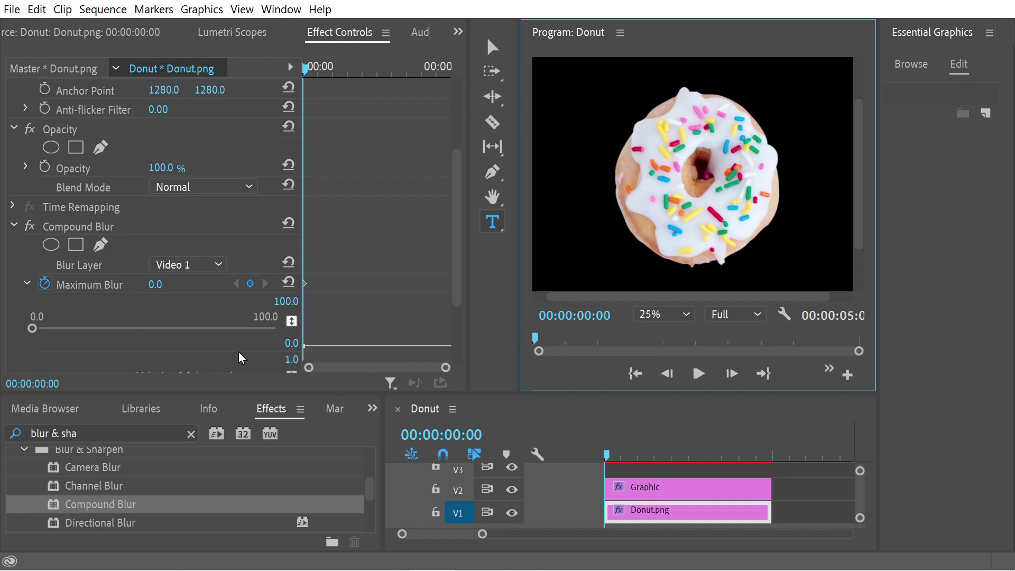
Add a Maximum Blur keyframe of 50 at 00:00:01:22 on the Donut.png clip.
left_click(27, 285)
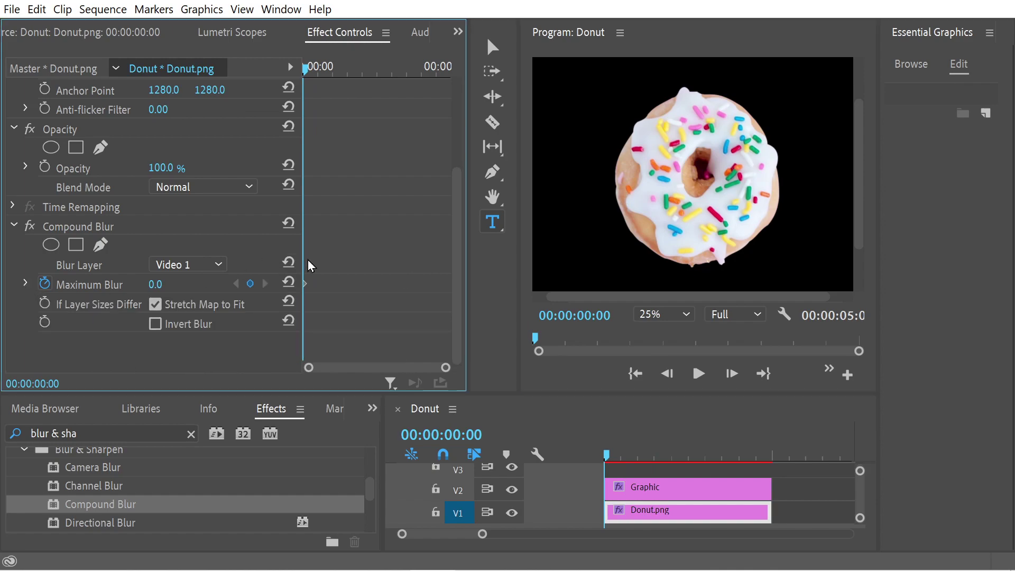
left_click_drag(333, 65, 358, 74)
left_click(158, 285)
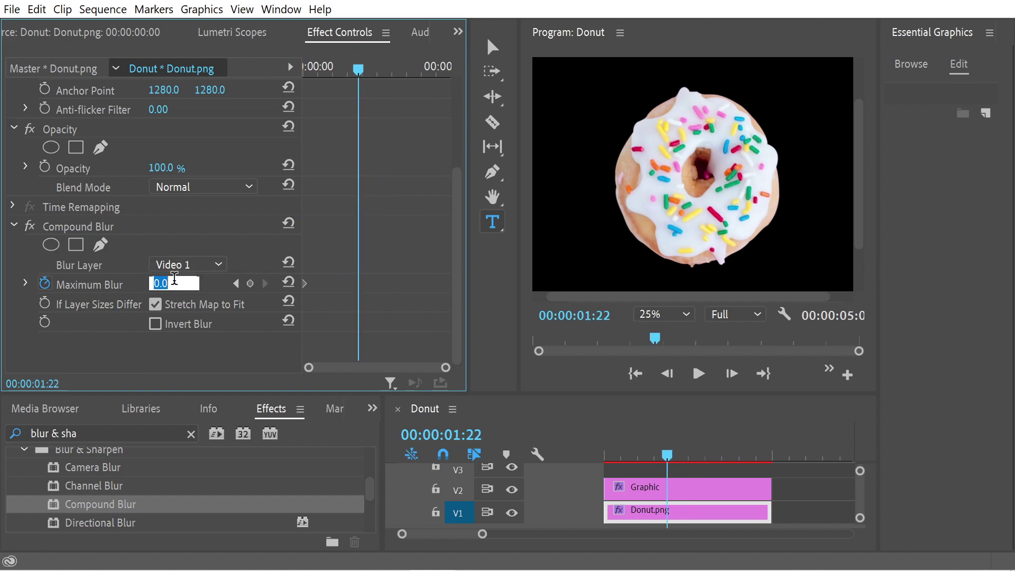
type("50")
key("Return")
Add a Maximum Blur keyframe of 0 at 00:00:03:21 so the donut returns to sharp.
left_click_drag(365, 69, 417, 68)
left_click(174, 279)
type("0")
key("Return")
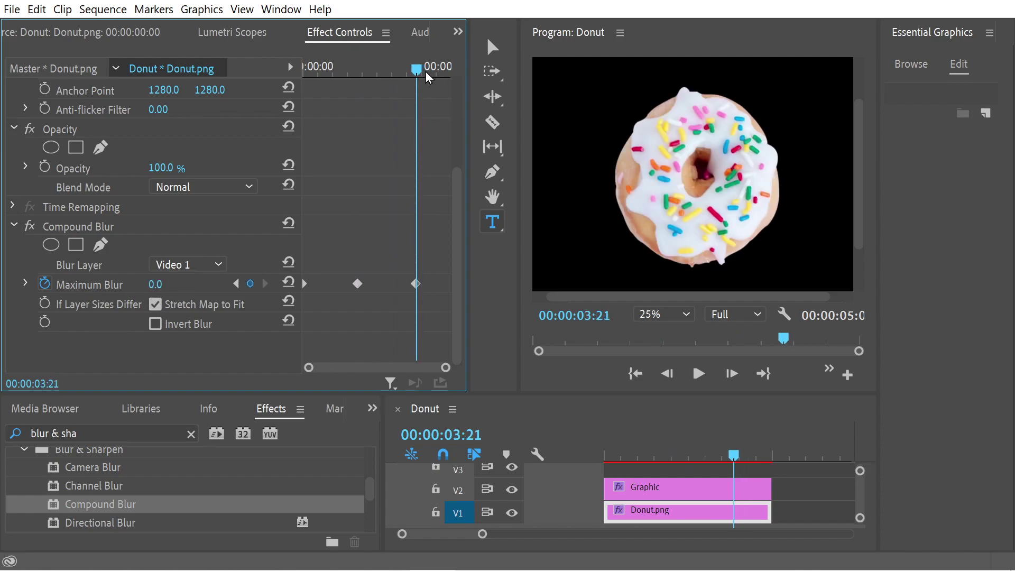
Play the whole sequence from the start to preview the donut blurring and sharpening again.
key("Home")
left_click(700, 373)
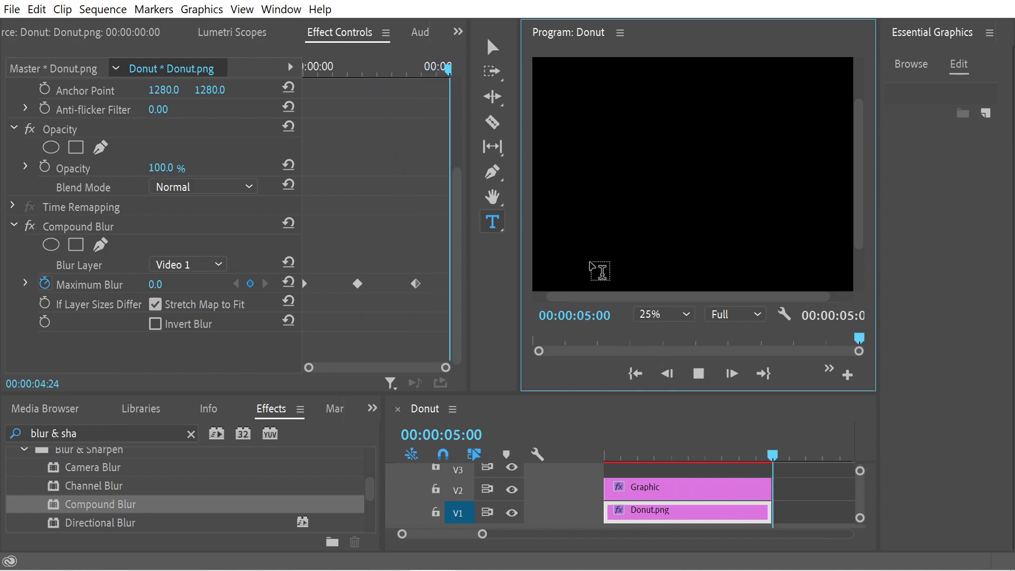
Set the three Maximum Blur keyframes of the Compound Blur effect to Bezier interpolation.
left_click_drag(389, 62, 223, 64)
left_click(416, 284)
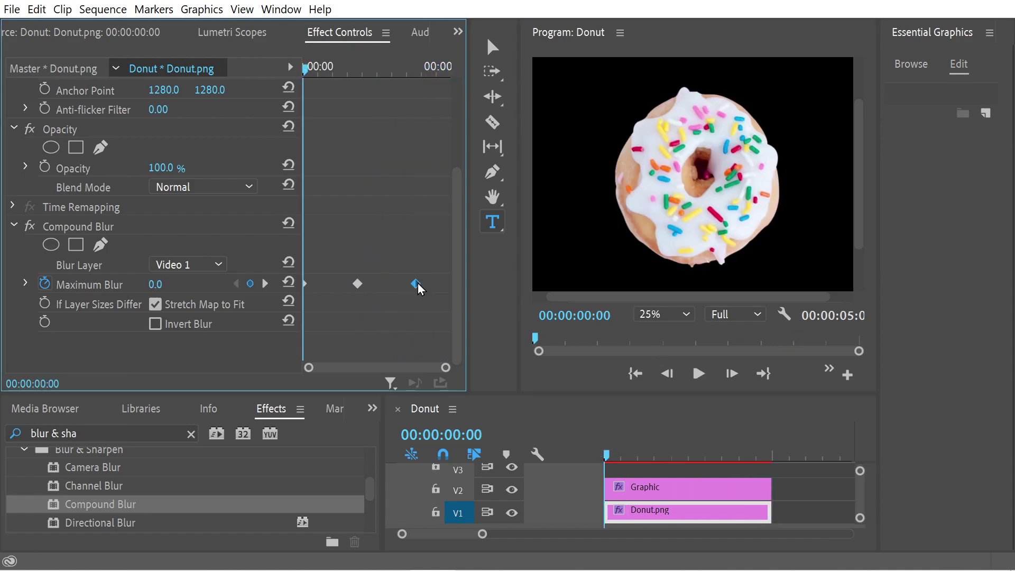
right_click(417, 285)
left_click(455, 421)
right_click(358, 284)
left_click(418, 418)
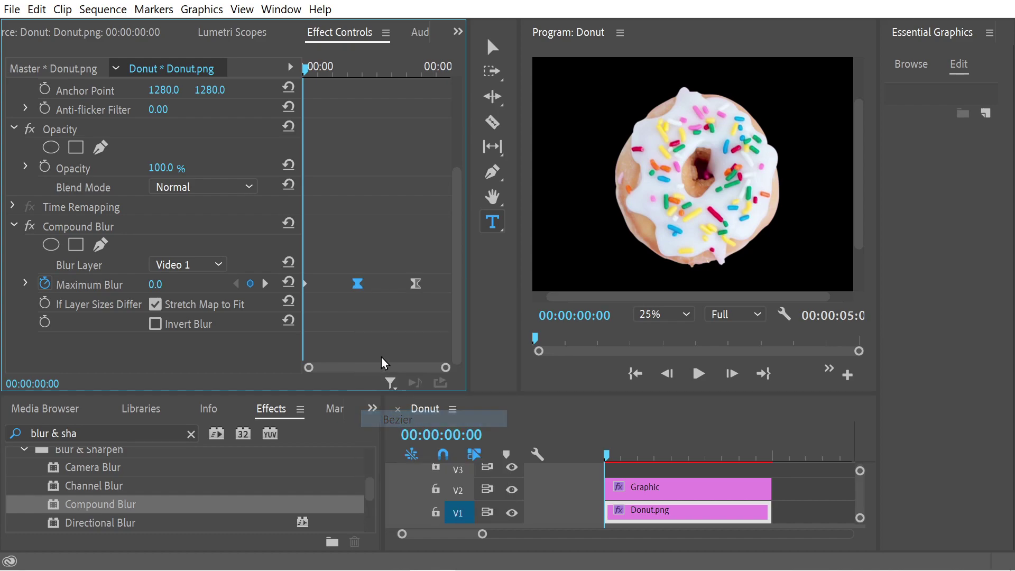
left_click(305, 284)
right_click(305, 284)
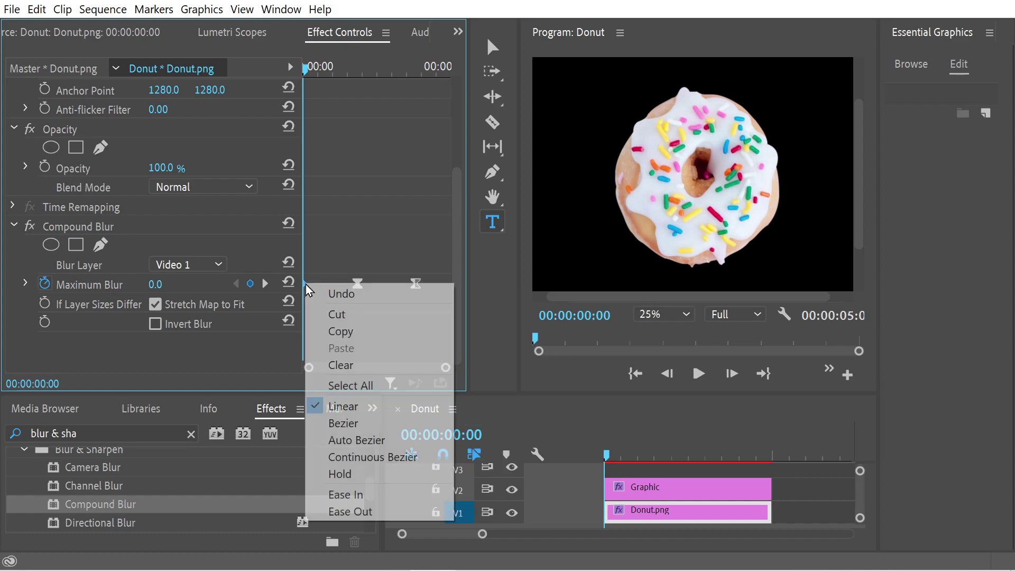
left_click(366, 423)
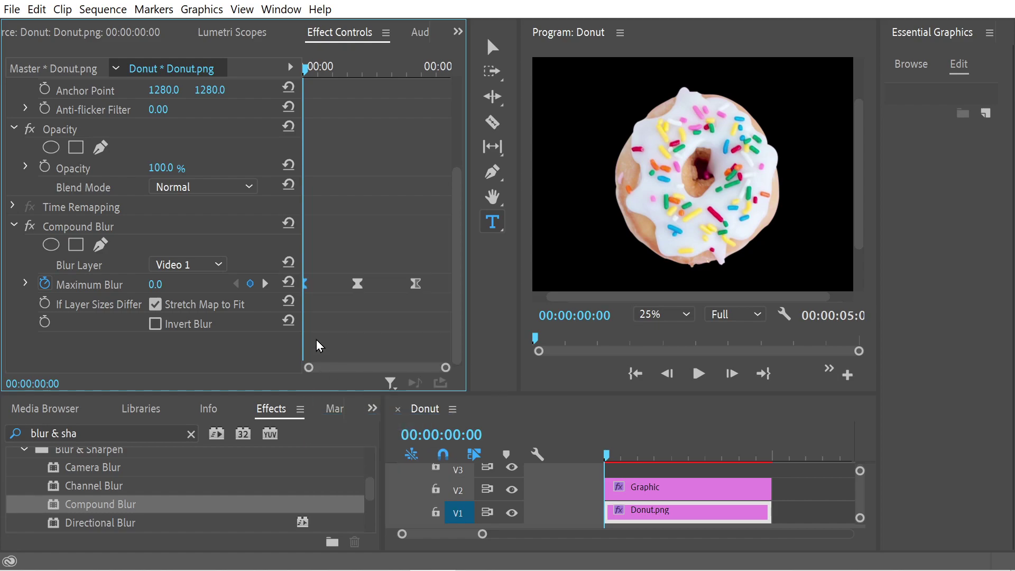
Apply Ease Out to the first Maximum Blur keyframe and Ease In to the second and third ones.
right_click(306, 286)
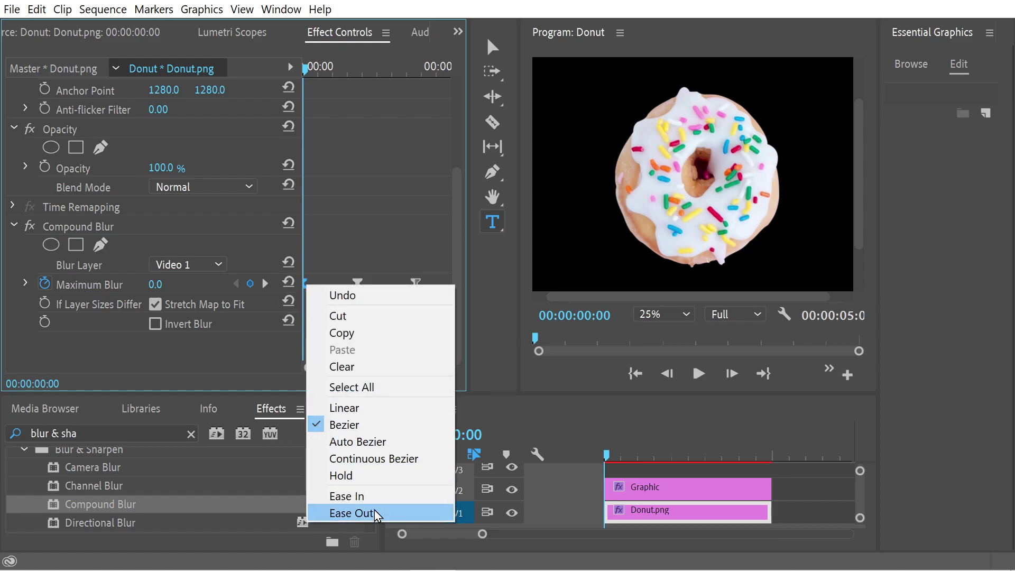
left_click(374, 511)
right_click(363, 285)
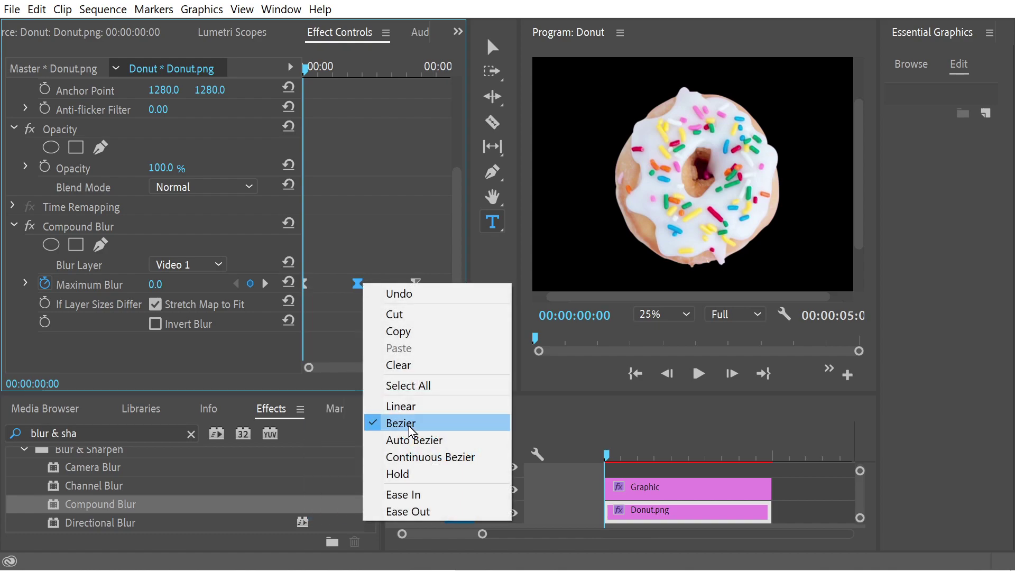
left_click(405, 495)
right_click(415, 285)
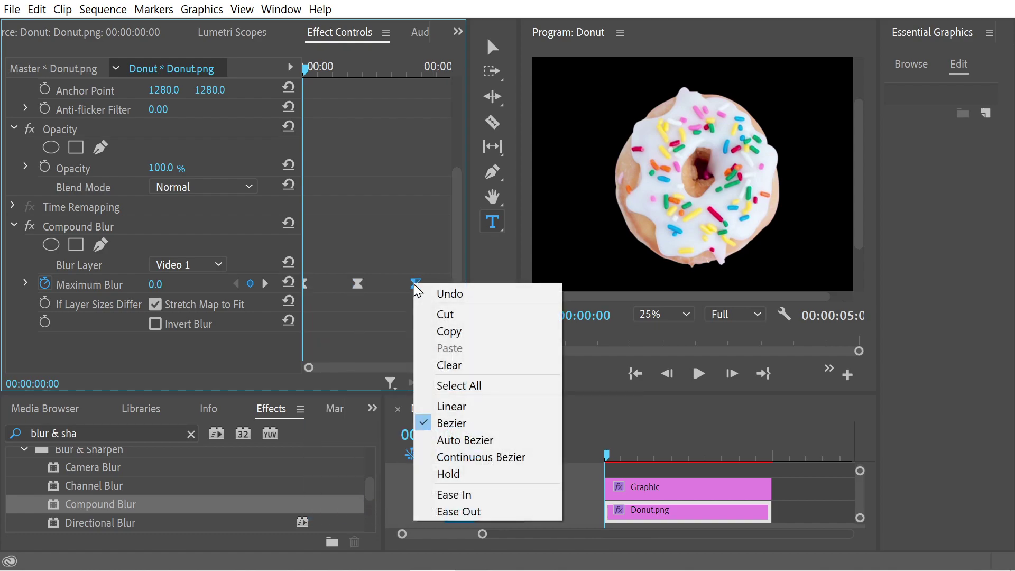
left_click(484, 496)
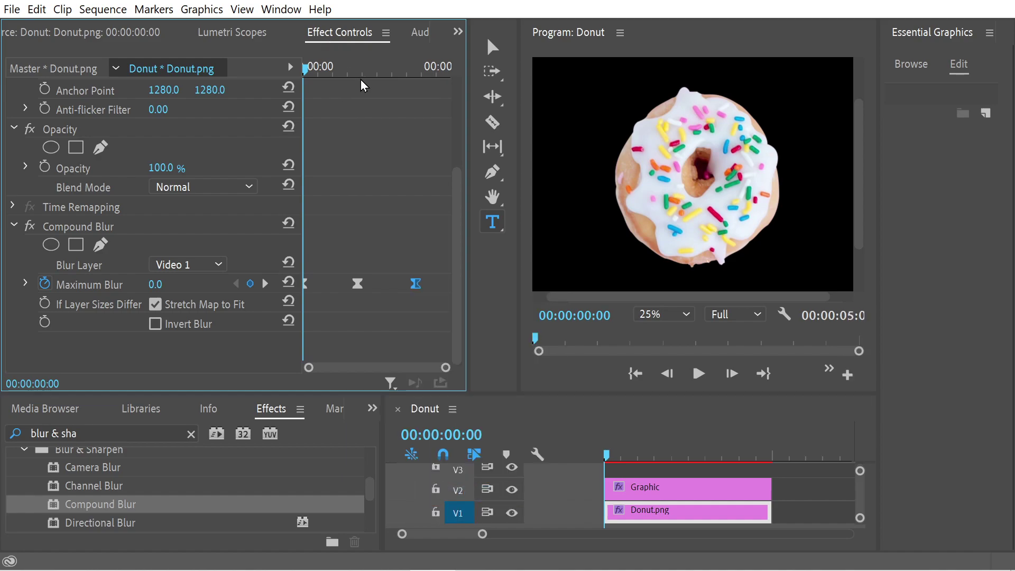
Play the sequence through to preview the eased Compound Blur animation, and return the playhead to the start.
left_click(698, 374)
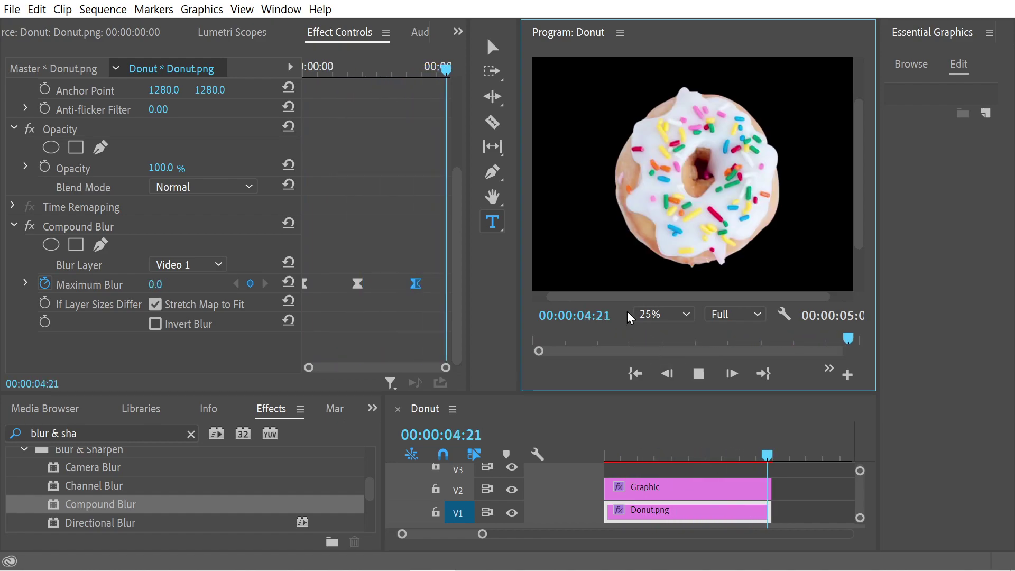
left_click_drag(399, 68, 426, 93)
left_click_drag(443, 94, 304, 88)
Lower the program preview's playback resolution to 1/2 and play the sequence.
left_click(735, 315)
left_click(747, 351)
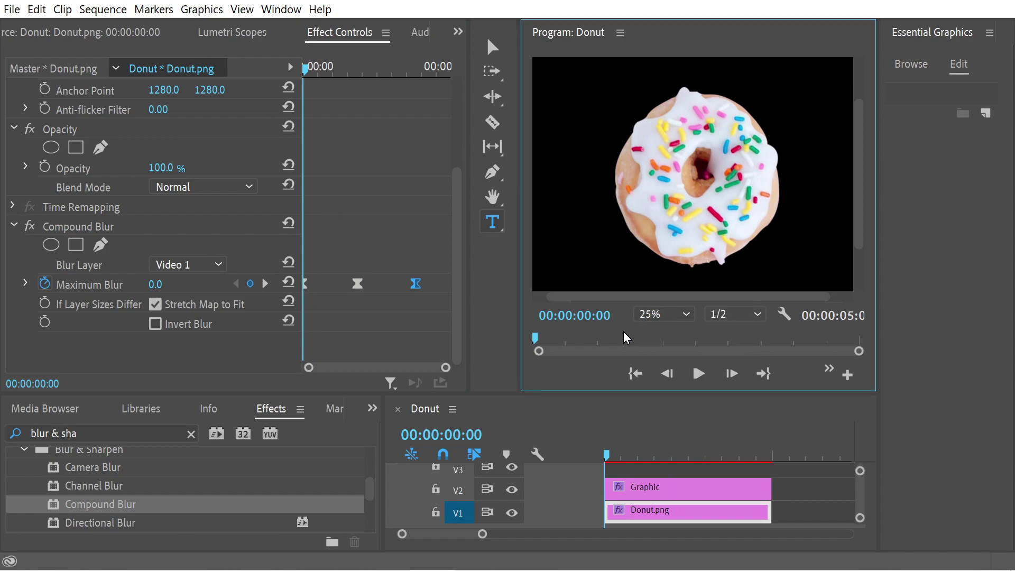
left_click(348, 71)
key("space")
key("space")
left_click(695, 370)
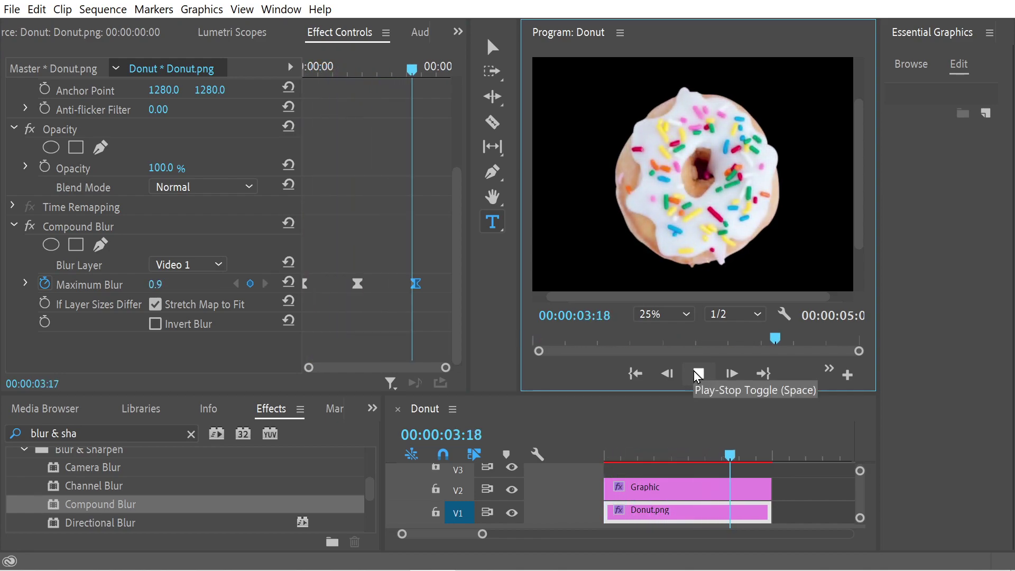
Lower the playback resolution to 1/4, play the sequence from the beginning, and return the playhead to the start.
left_click(734, 315)
left_click(738, 370)
key("Home")
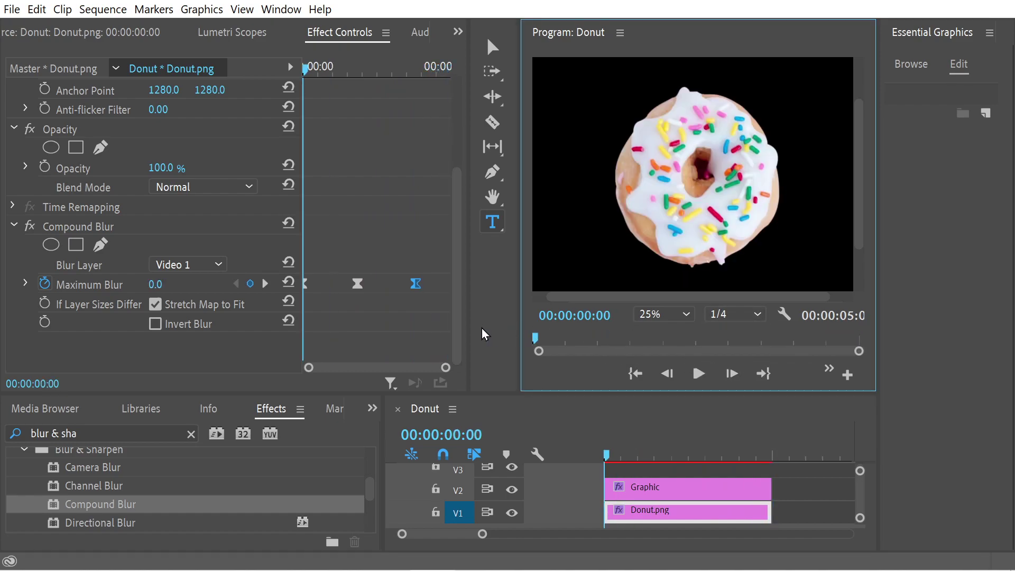
left_click(698, 375)
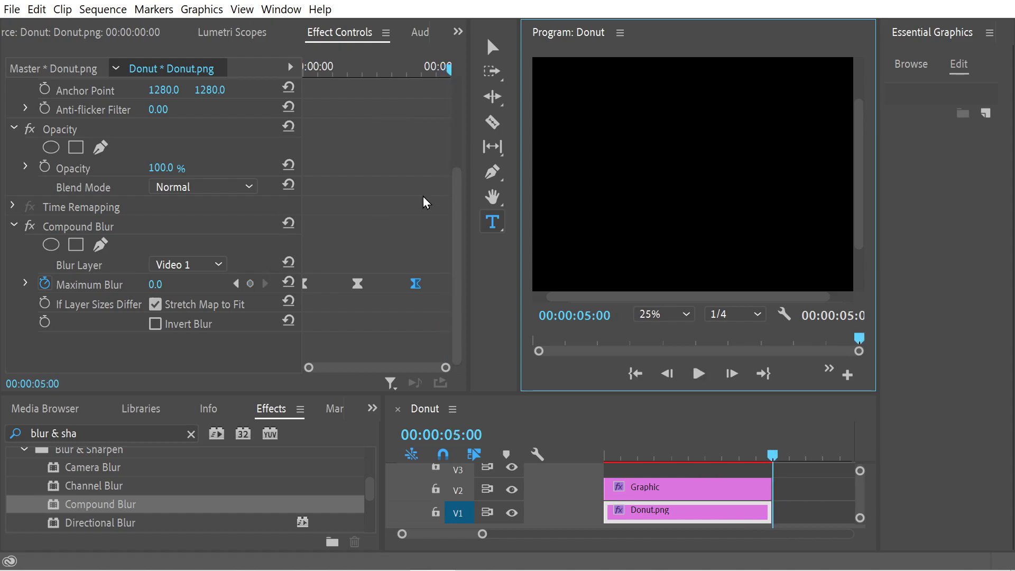
left_click_drag(380, 71, 285, 70)
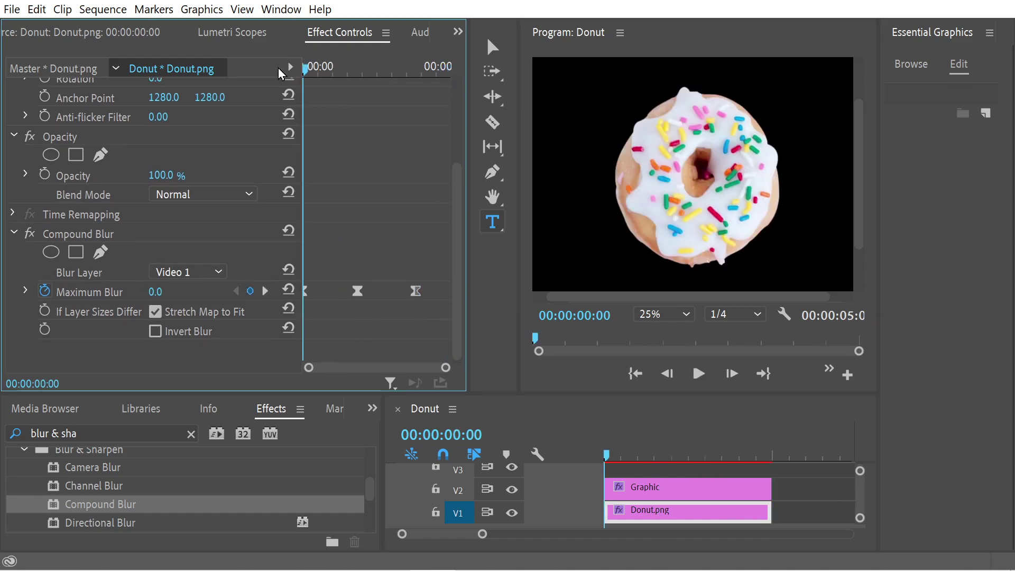
Delete the Compound Blur effect from the Donut.png clip.
left_click(46, 230)
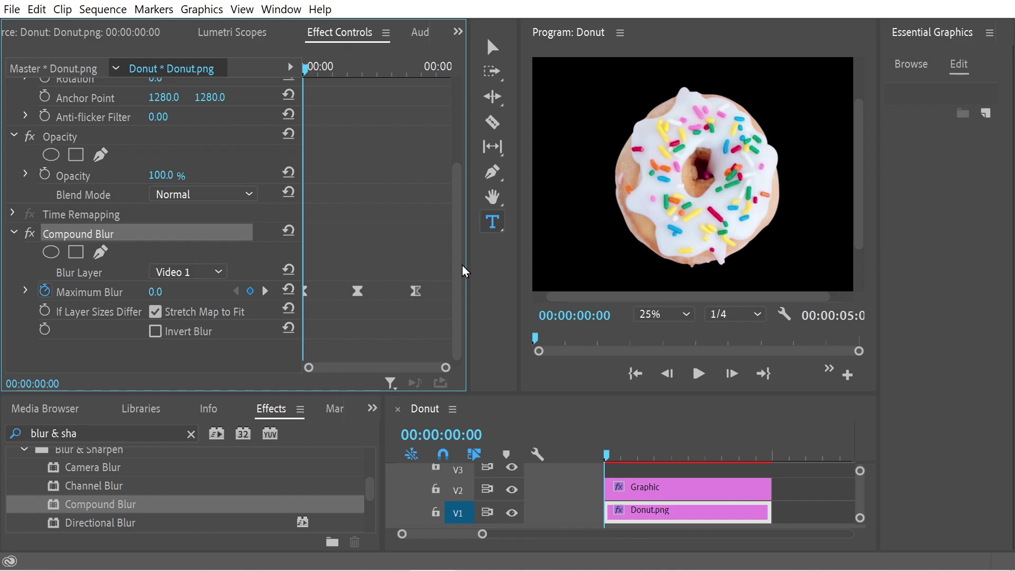
scroll(458, 232, "down", 1)
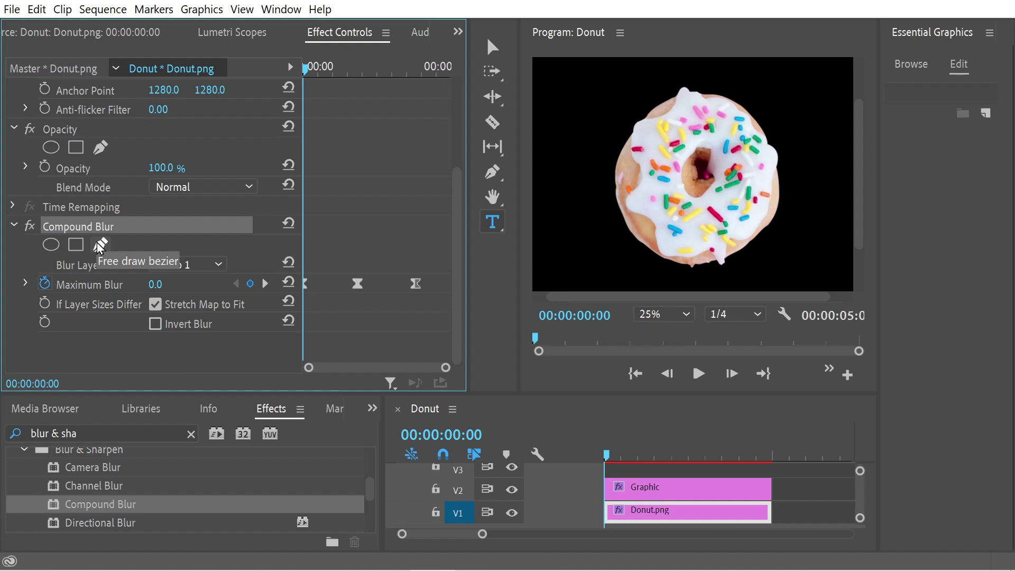
key("Delete")
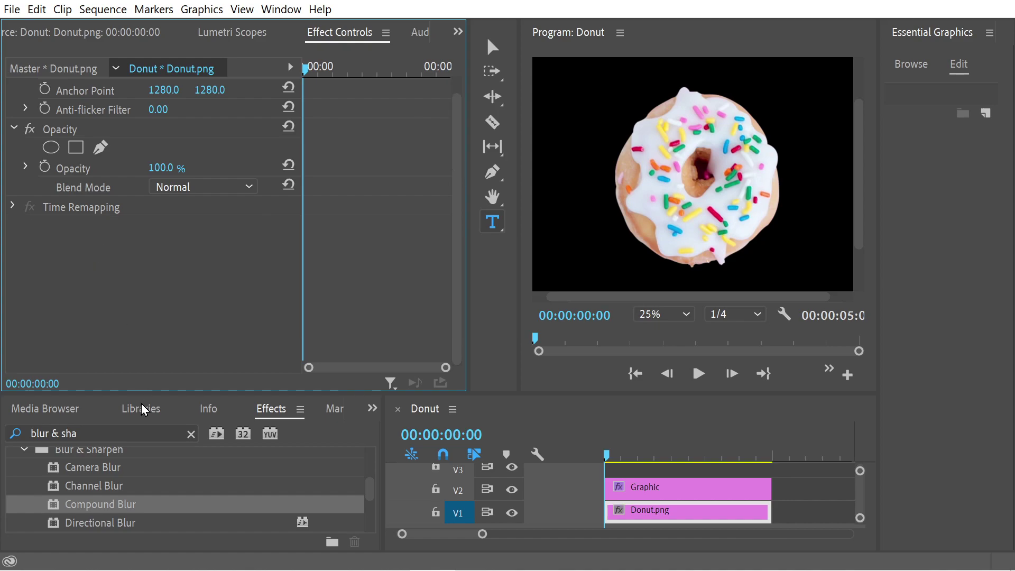
Apply the Camera Blur effect to the Donut.png clip and set its Percent Blur to 0.
double_click(104, 466)
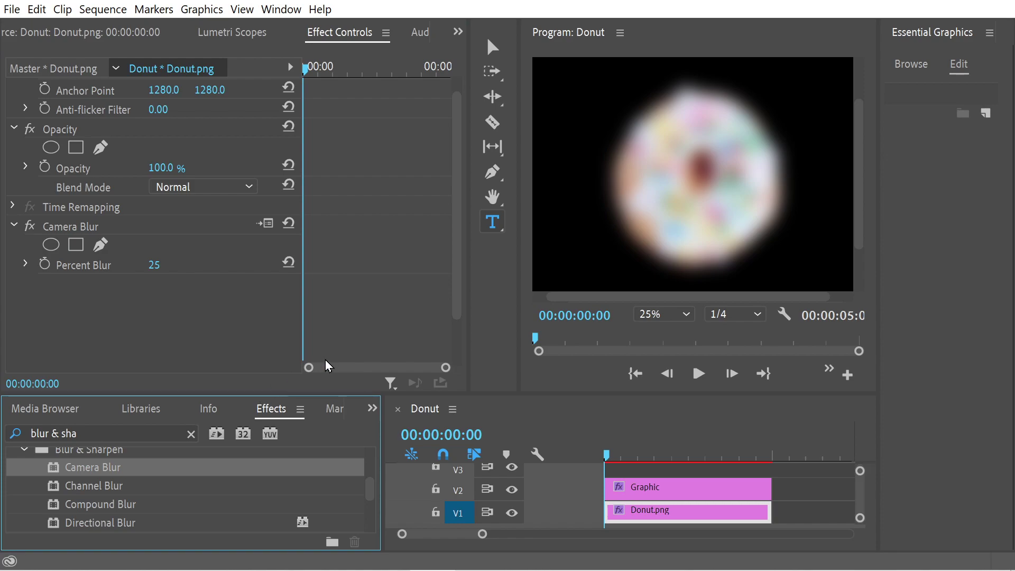
left_click_drag(700, 339, 503, 328)
left_click(65, 227)
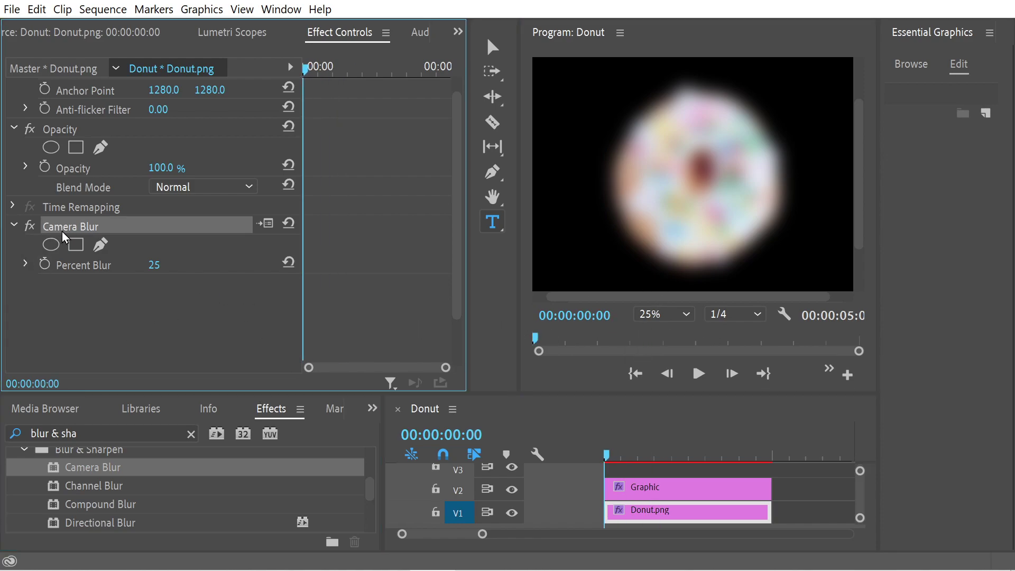
left_click(155, 265)
type("0")
key("Return")
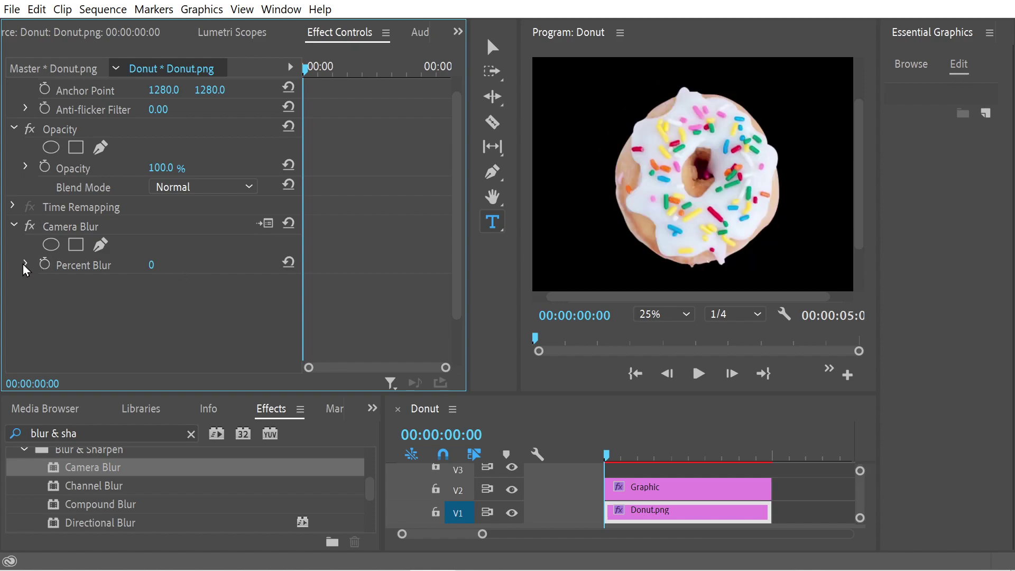
Turn on keyframing for Percent Blur at 00:00:03:17 and set that keyframe's value to 100.
scroll(27, 265, "up", 2)
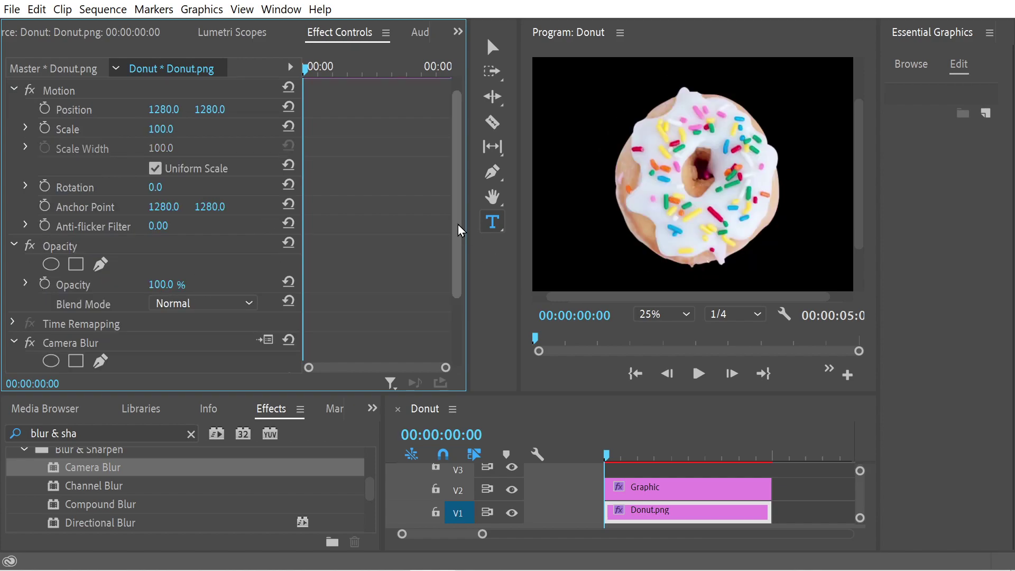
left_click_drag(458, 224, 458, 323)
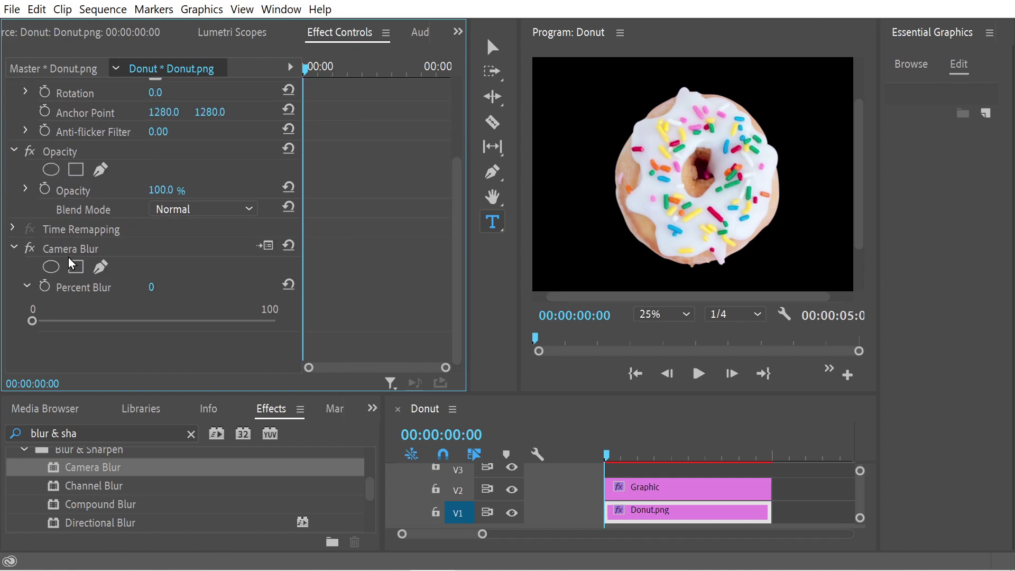
left_click_drag(305, 74, 412, 72)
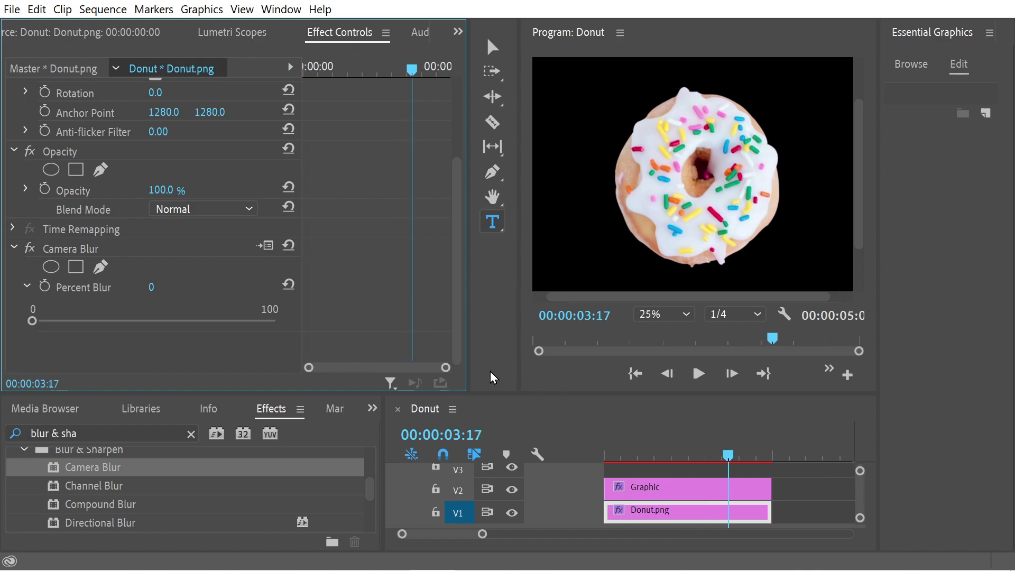
left_click(45, 288)
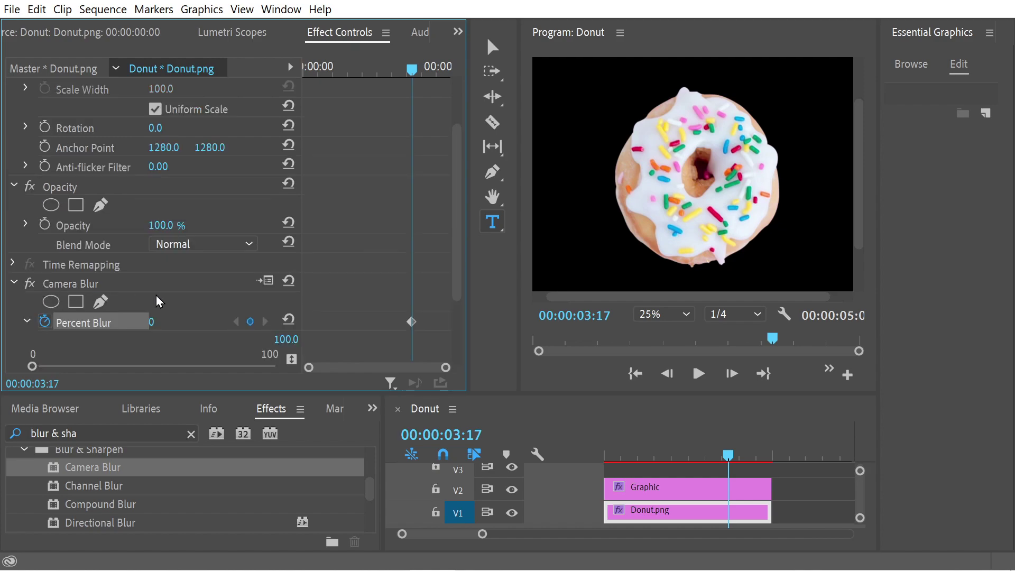
left_click(154, 323)
type("100")
key("Return")
Add a Percent Blur keyframe of 0 at 00:00:00:00 on the Donut.png clip.
left_click_drag(437, 67, 271, 66)
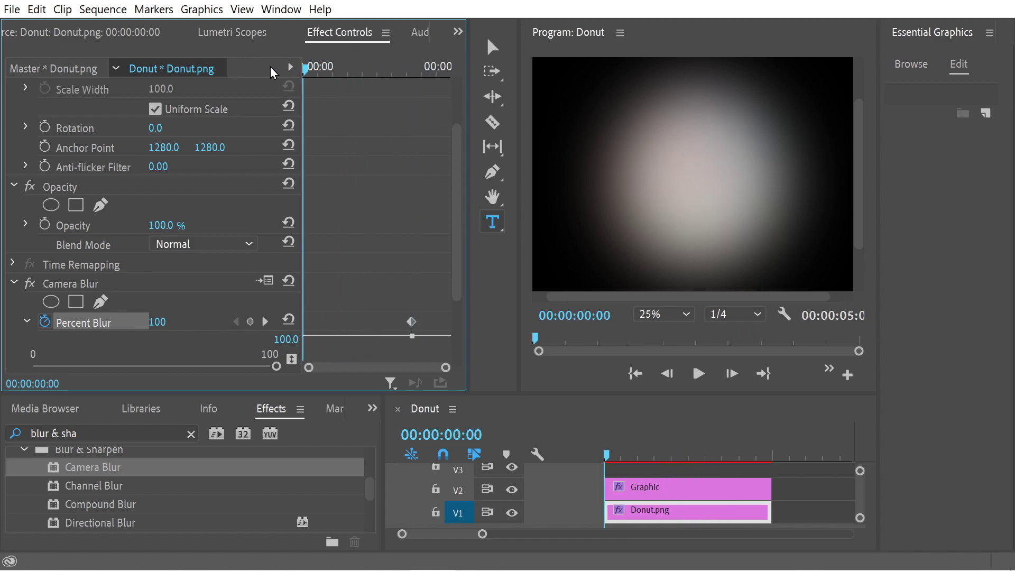
left_click(157, 322)
type("0")
key("Return")
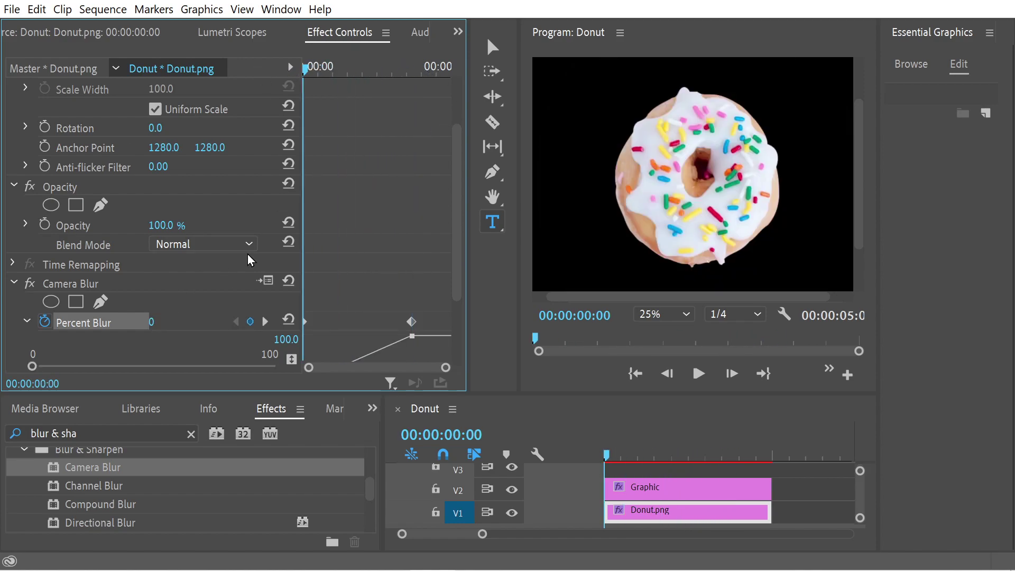
Scrub through the opening of the clip to review the Camera Blur animation and its keyframe graph.
left_click_drag(455, 221, 457, 288)
left_click(345, 67)
left_click_drag(345, 67, 305, 79)
Browse the Blur & Sharpen effects list for further blur effects.
left_click(370, 487)
left_click_drag(371, 488, 370, 489)
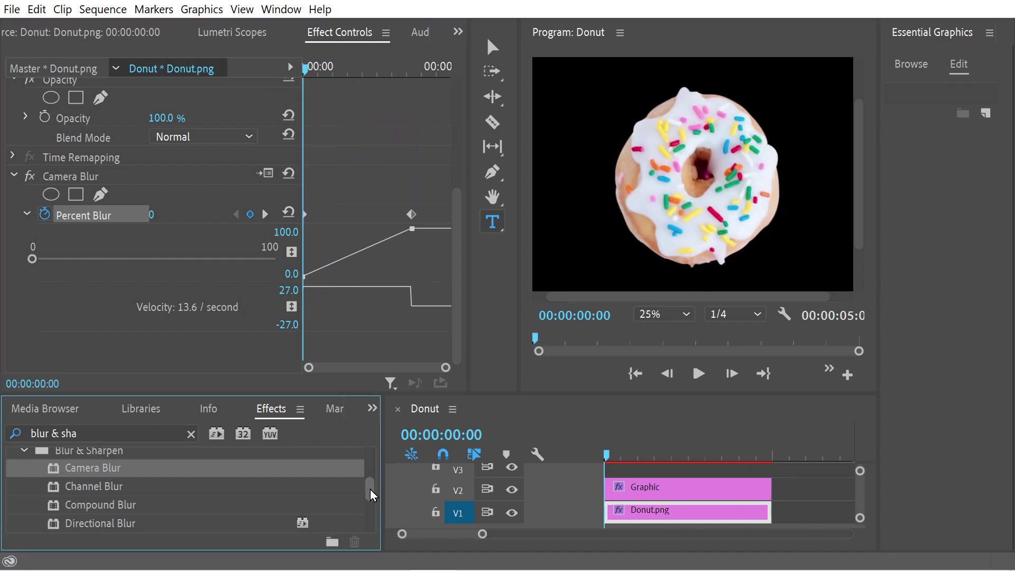